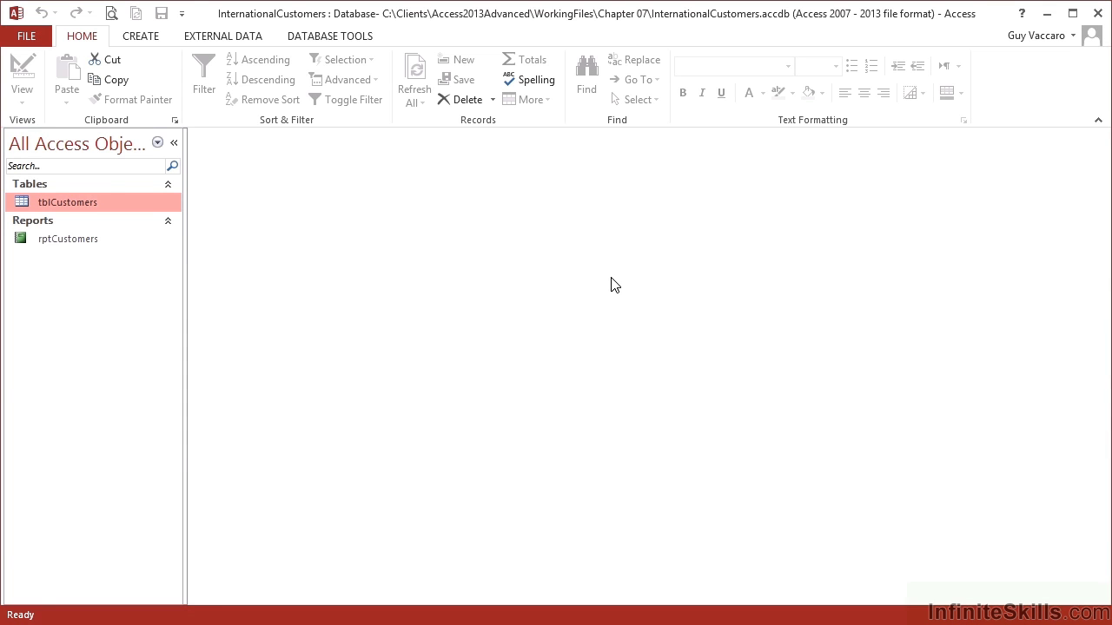
Open the rptCustomers report in Design view and enlarge its Report Header section to about 2.5 inches tall.
double_click(69, 239)
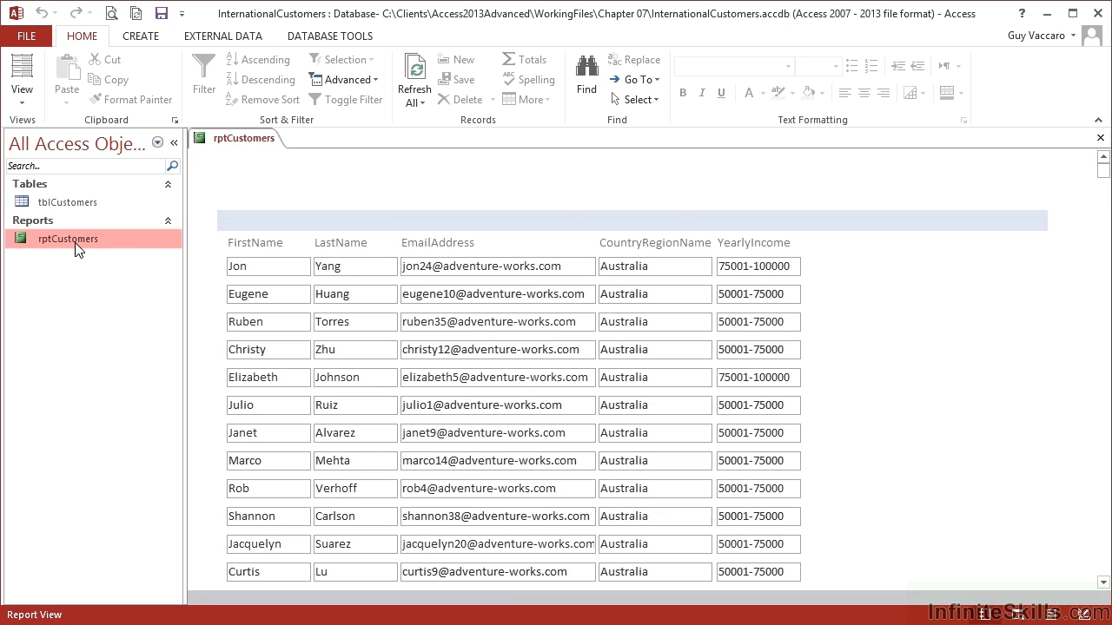
right_click(442, 191)
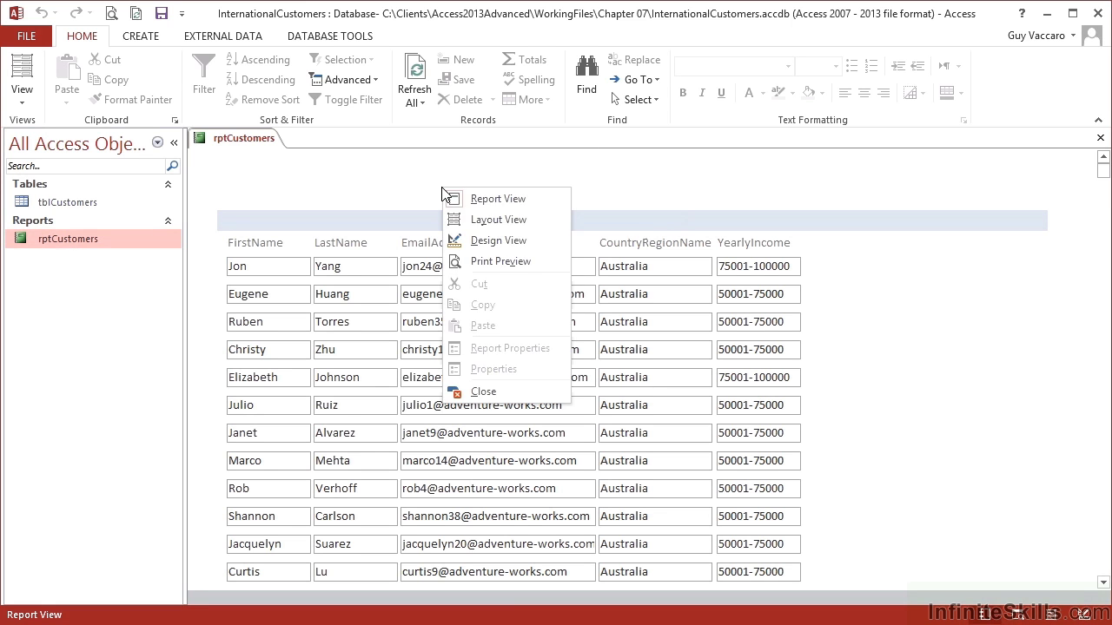
click(498, 250)
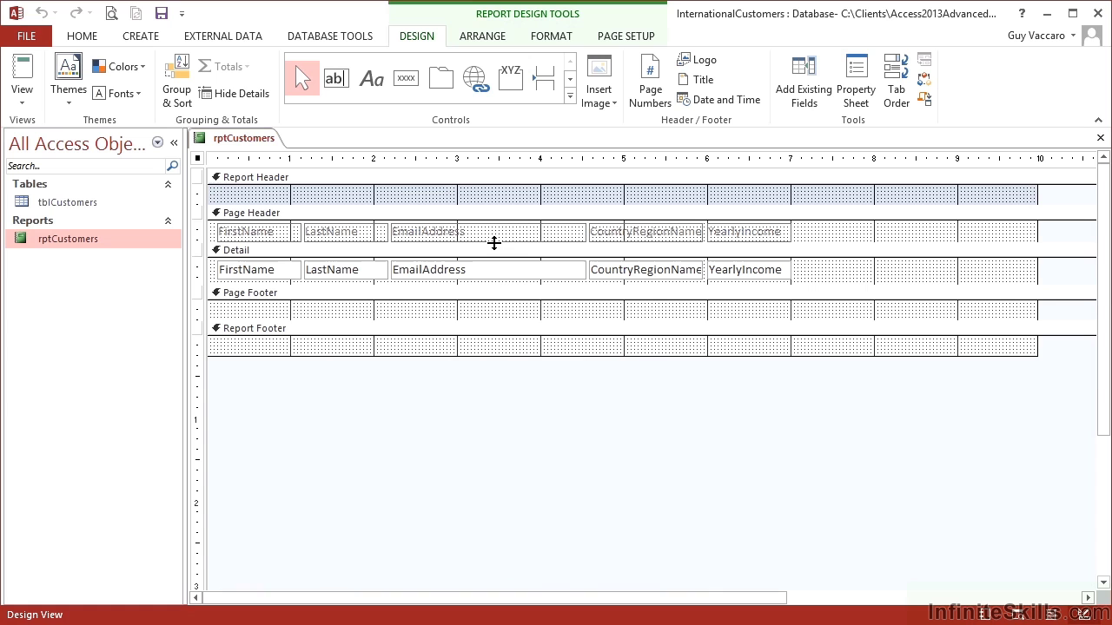
click(355, 201)
drag(356, 207, 361, 394)
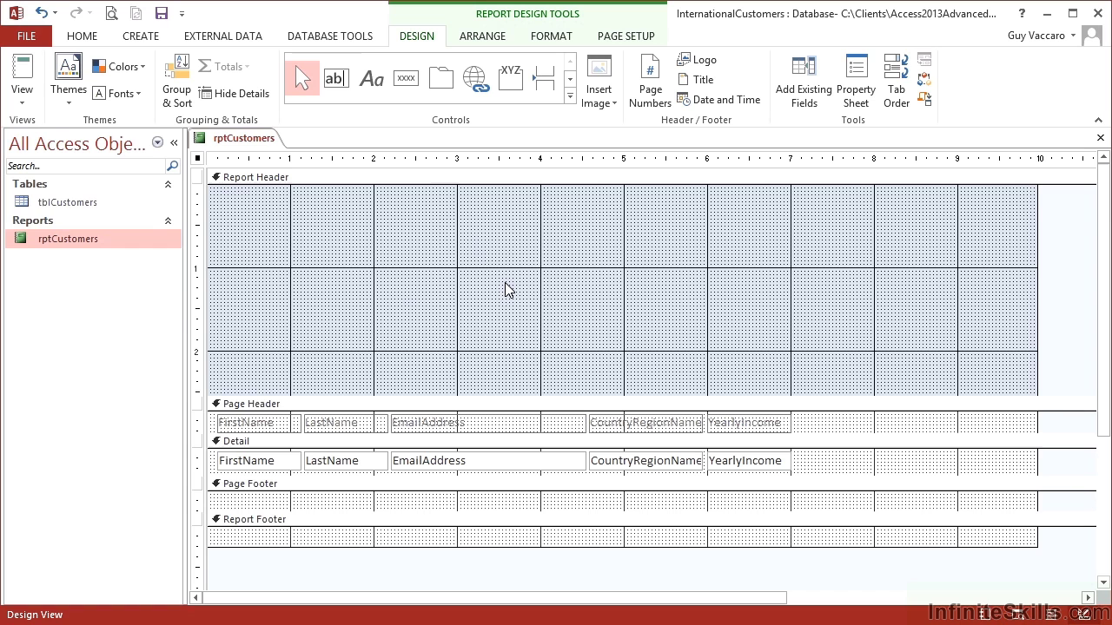
Add a label reading CUSTOMERS 2013 to the Report Header, spanning from the 2-inch to the 8-inch ruler mark.
click(376, 85)
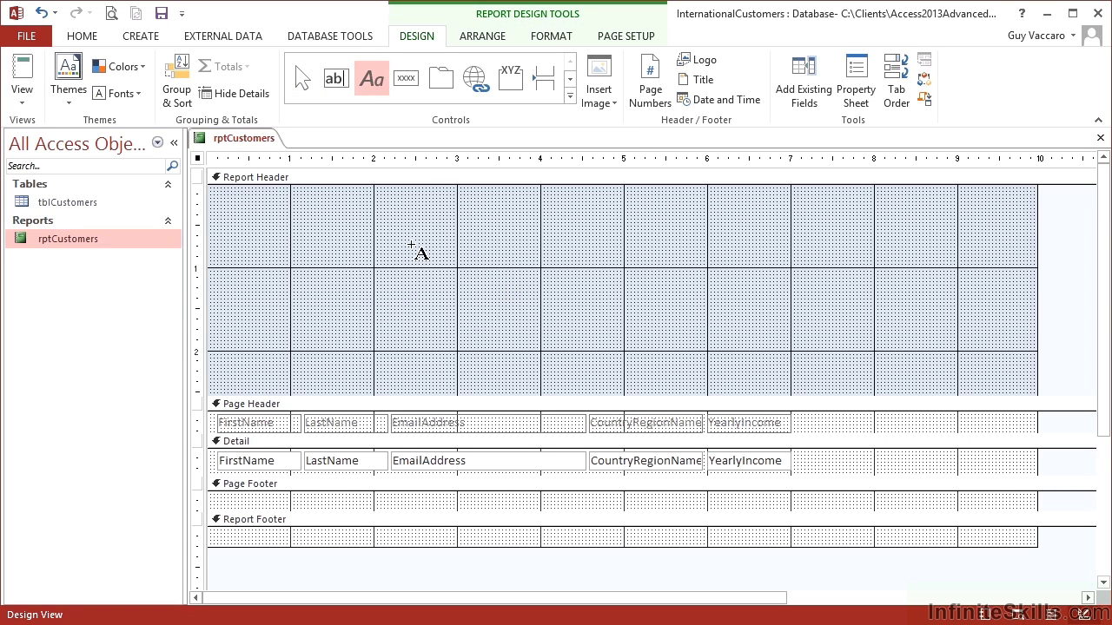
drag(387, 223, 874, 350)
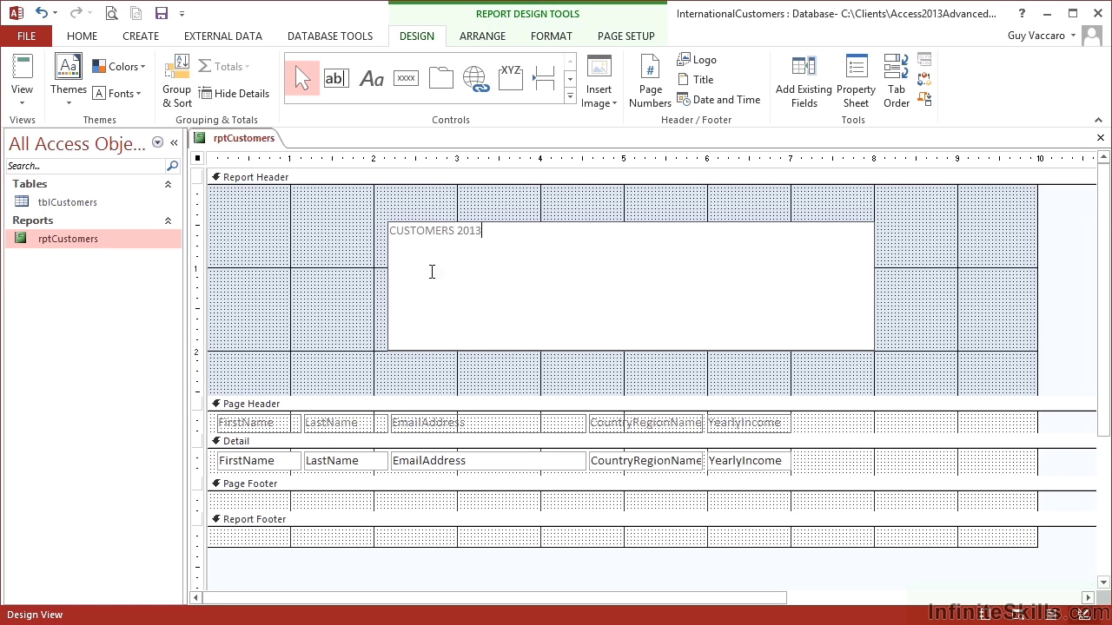
click(296, 262)
click(494, 279)
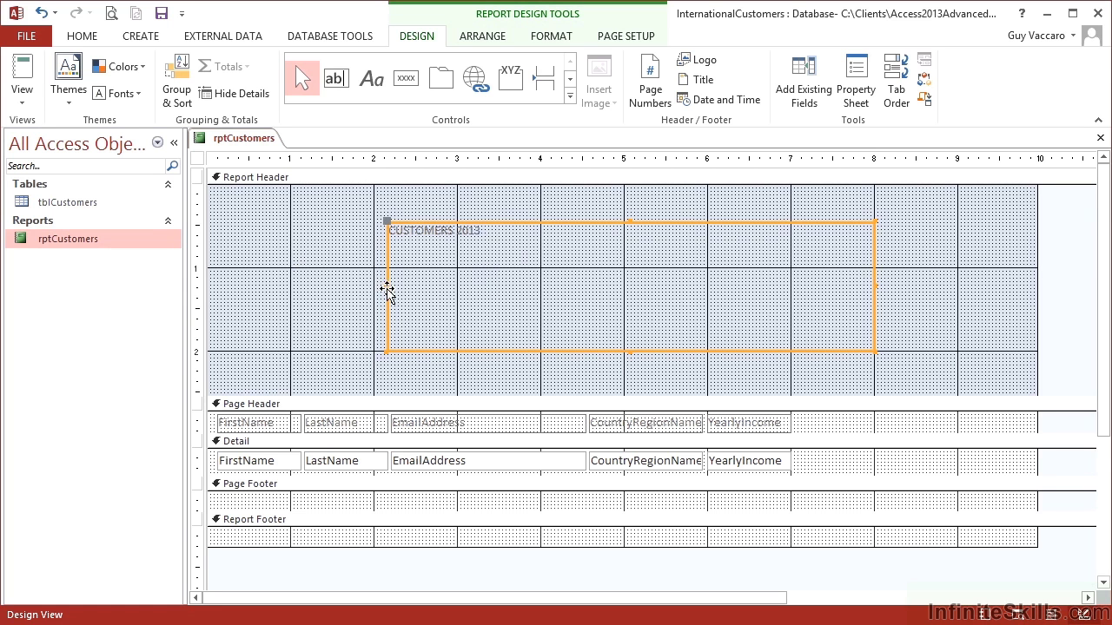
drag(387, 289, 374, 285)
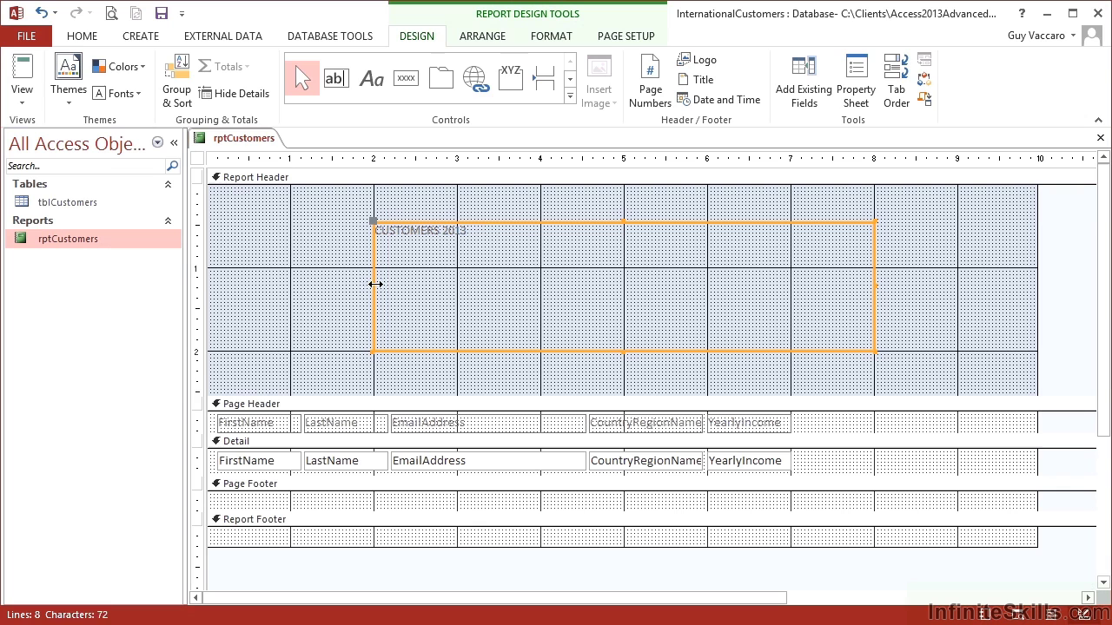
Format the CUSTOMERS 2013 label as centred, bold, dark blue text in Baskerville Old Face at 36 points.
click(560, 38)
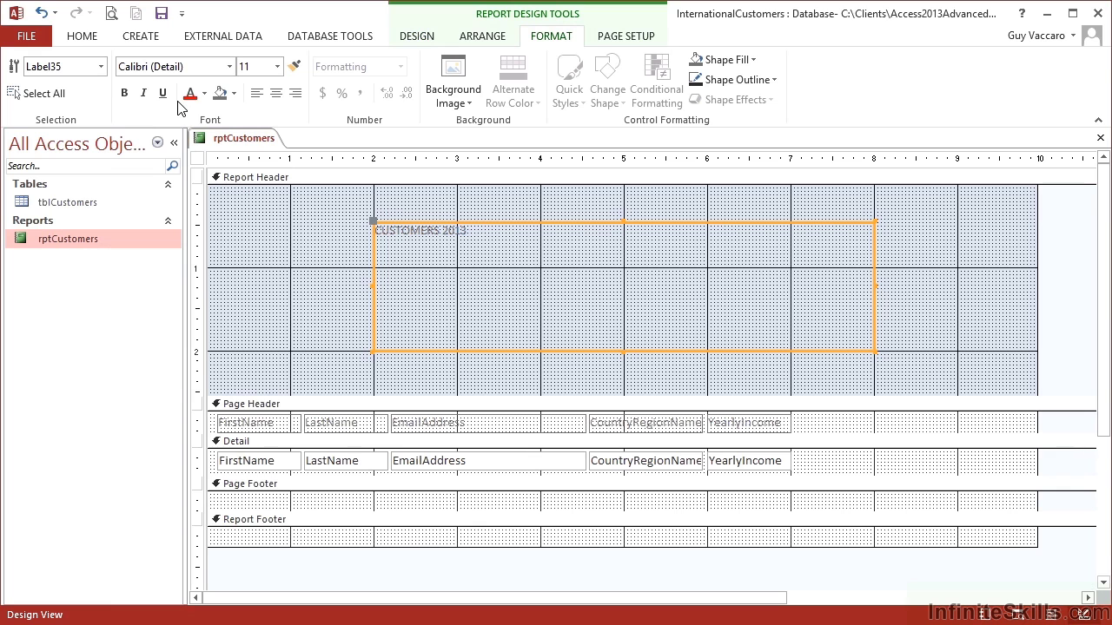
click(276, 93)
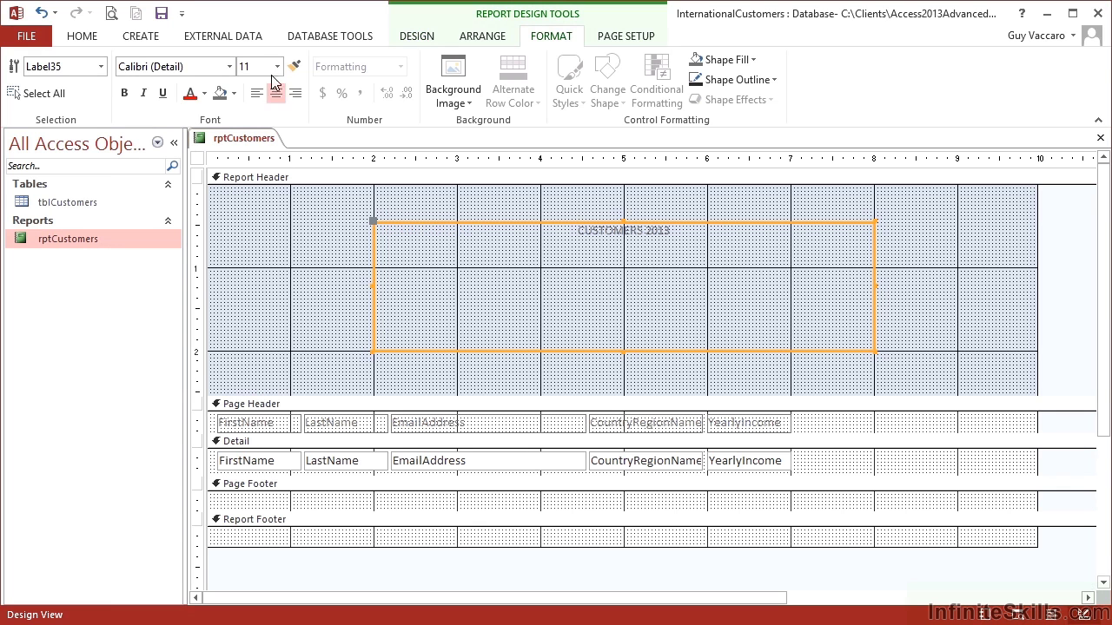
click(277, 67)
click(267, 300)
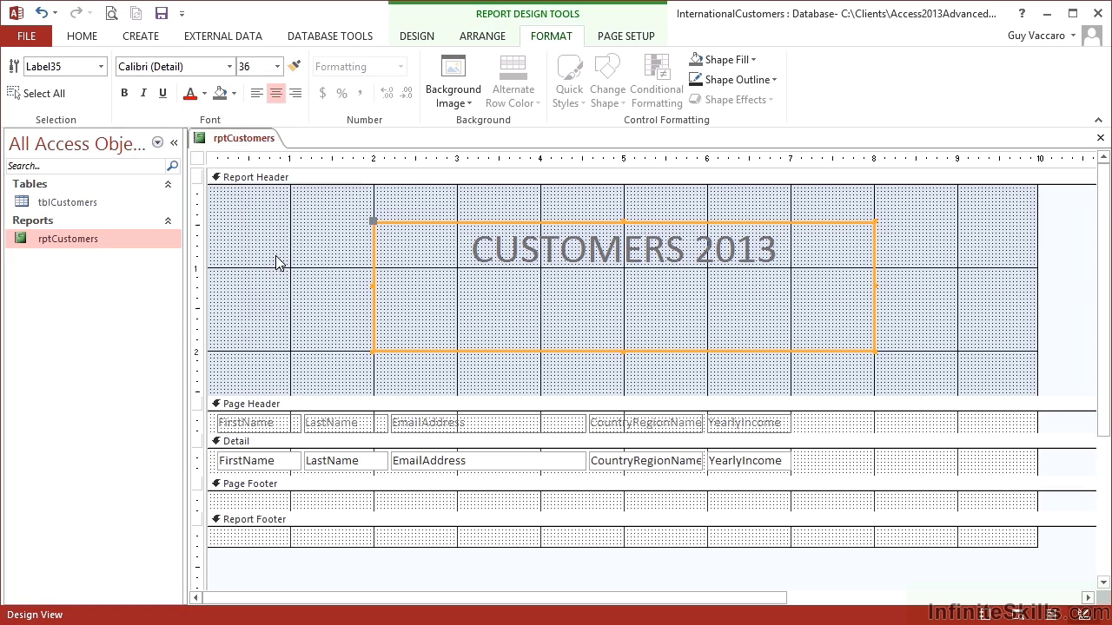
click(230, 67)
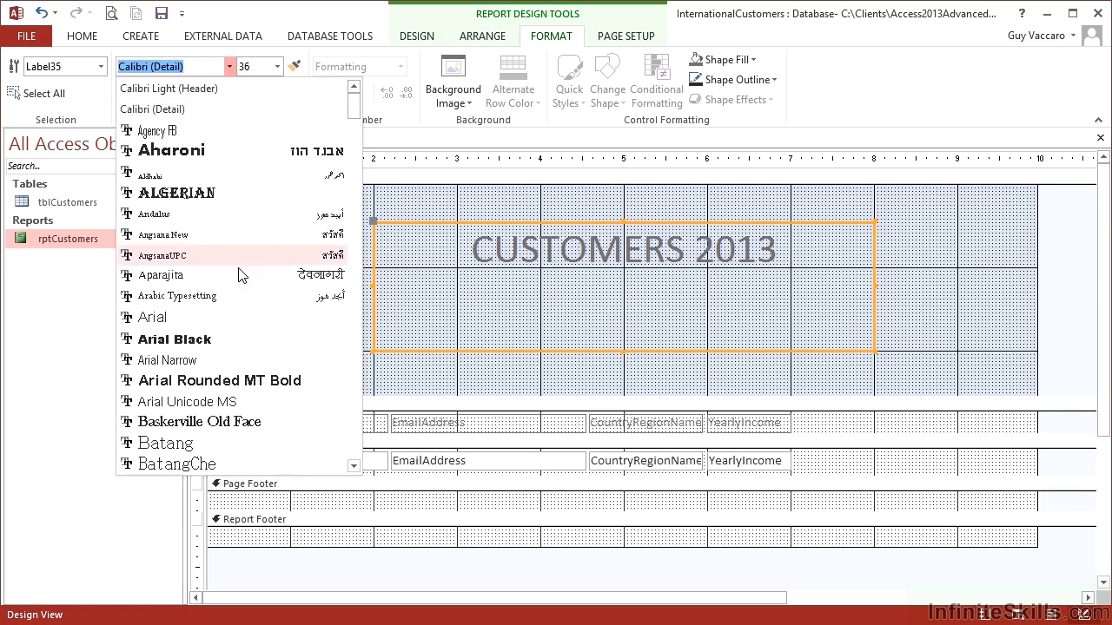
click(243, 422)
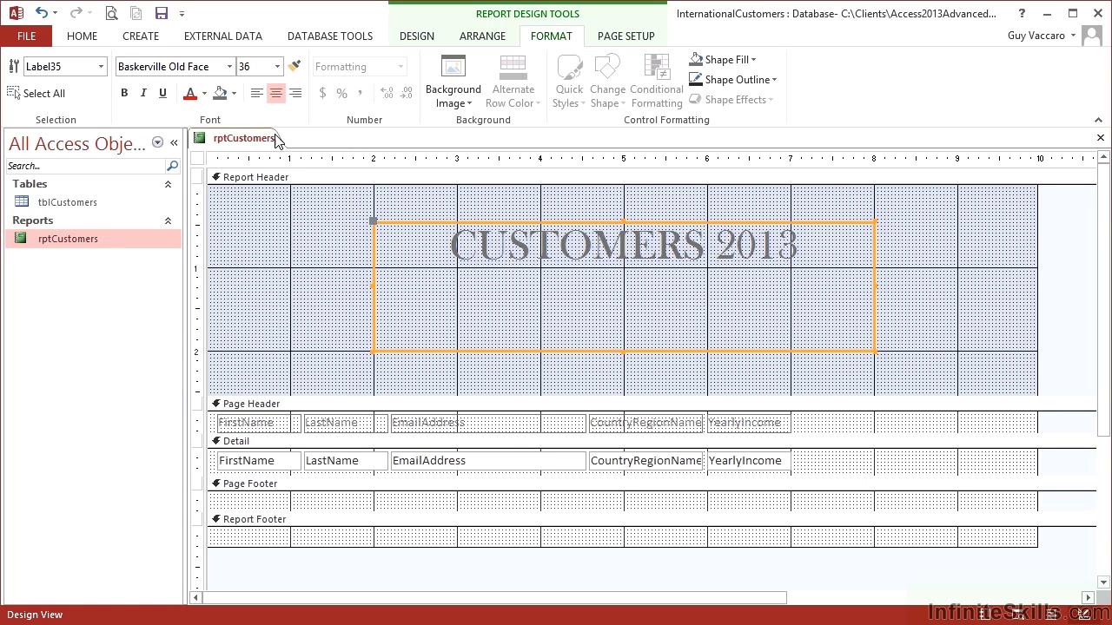
click(124, 93)
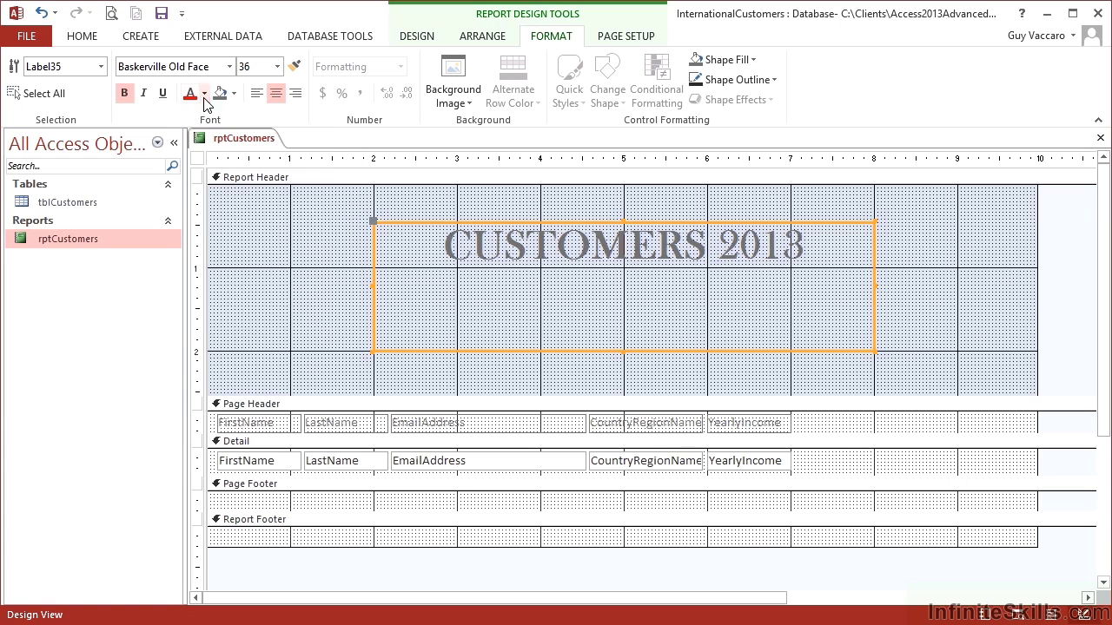
click(204, 94)
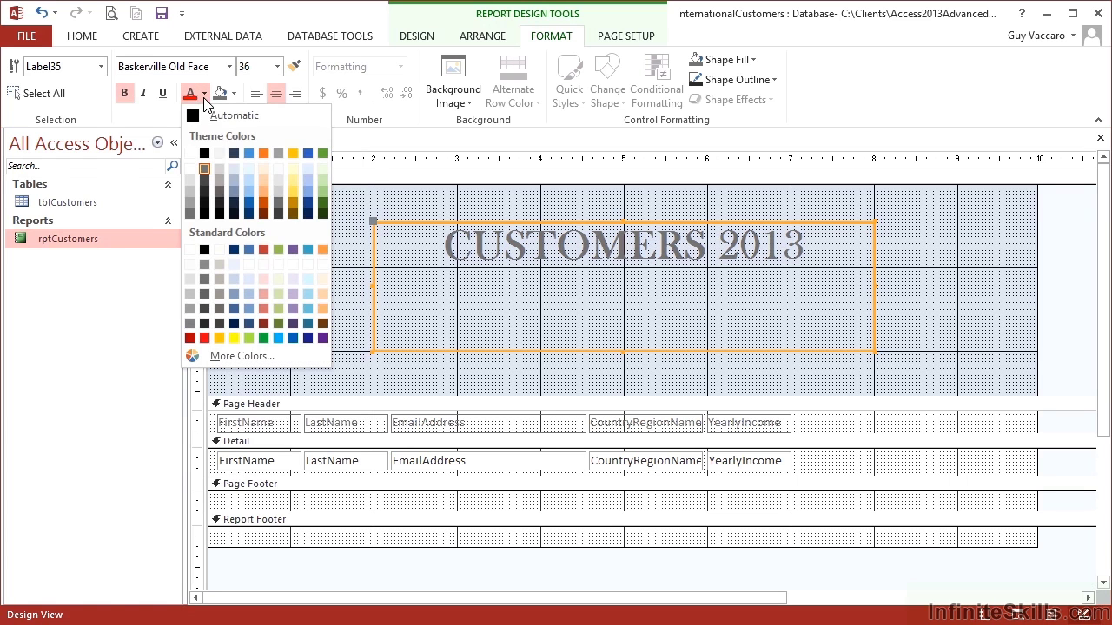
click(245, 250)
Shorten the CUSTOMERS 2013 label so its lower edge sits at the 1-inch ruler mark, just beneath the text.
click(621, 358)
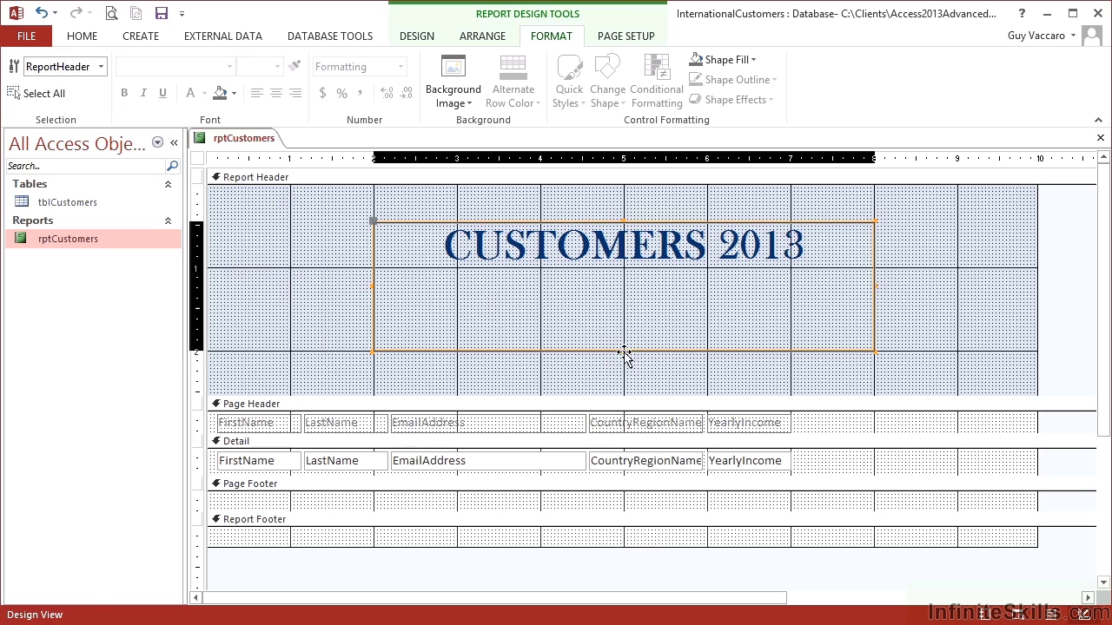
click(620, 351)
drag(620, 350, 618, 267)
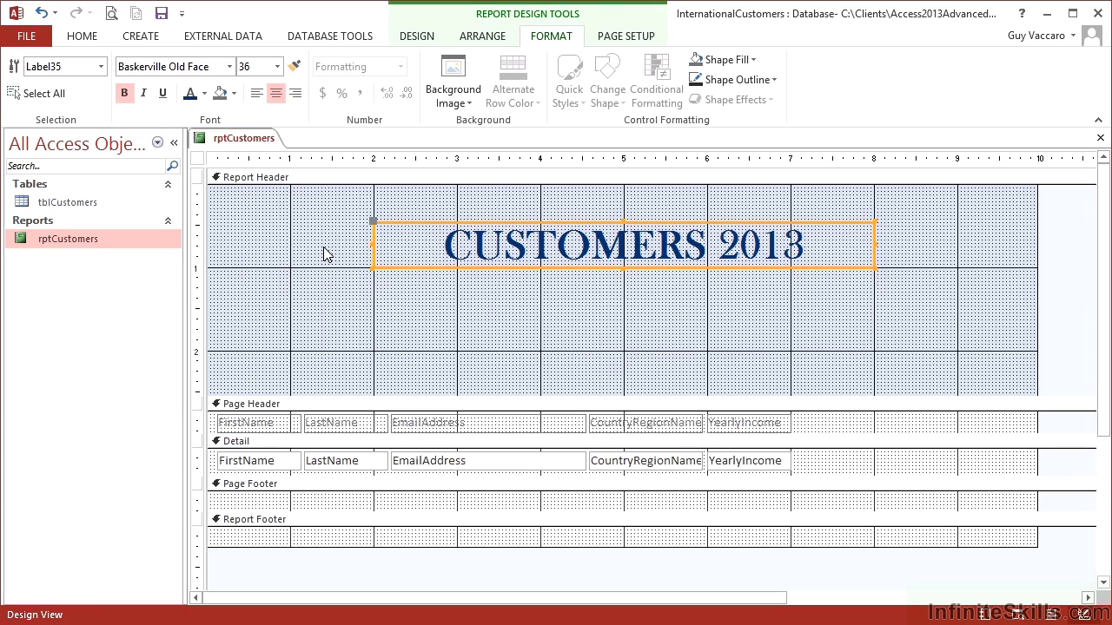
Set the Report Header section's back color to a light grey shade of Background 1, Darker.
double_click(295, 182)
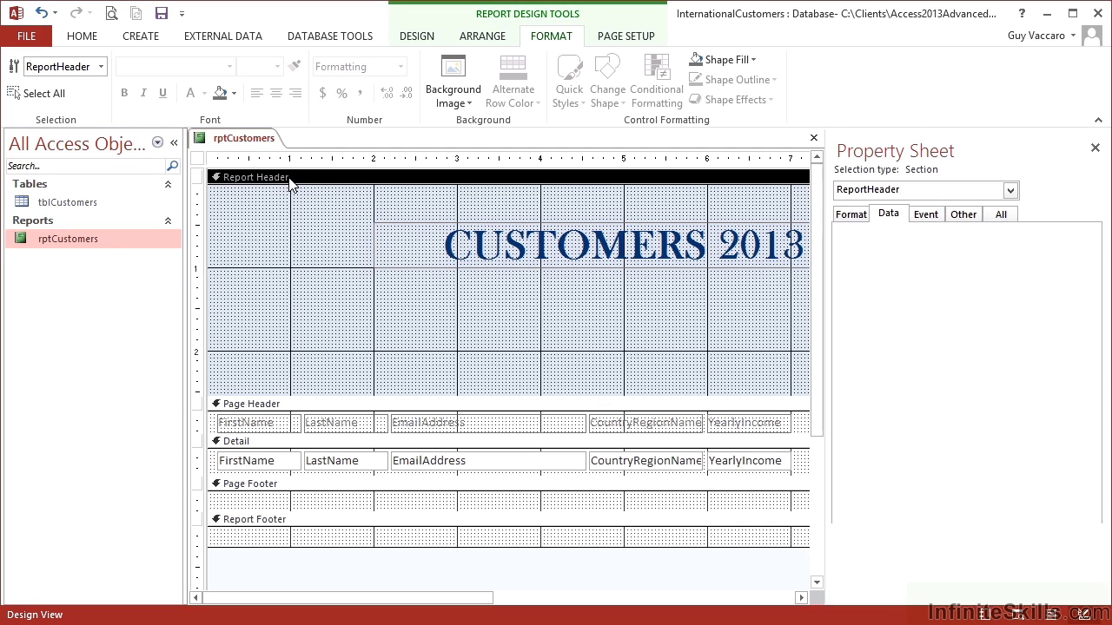
click(853, 217)
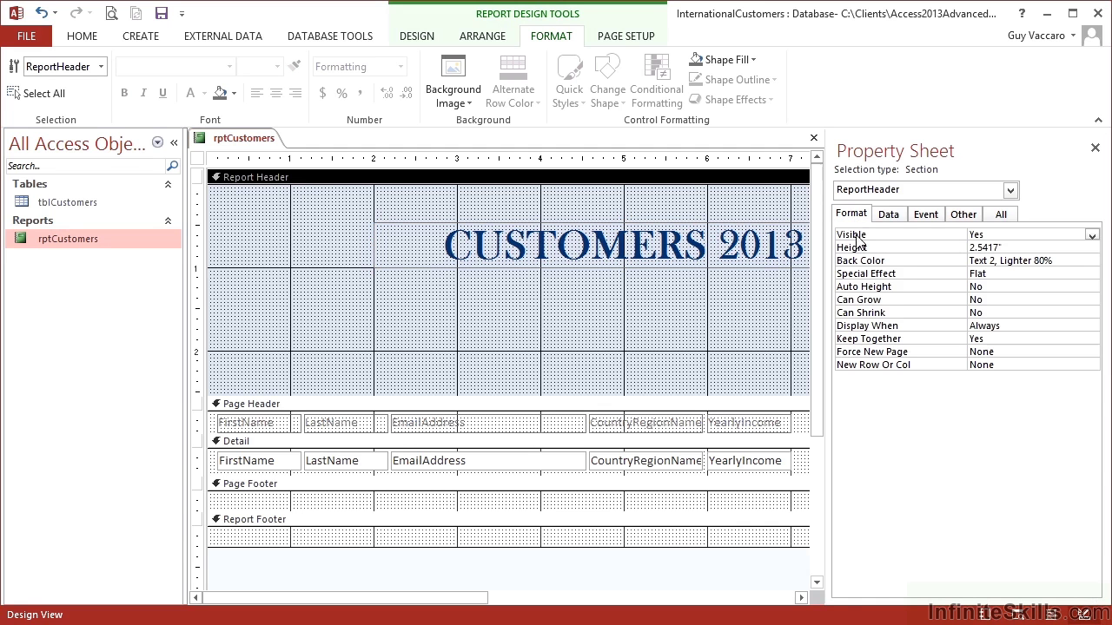
click(1035, 259)
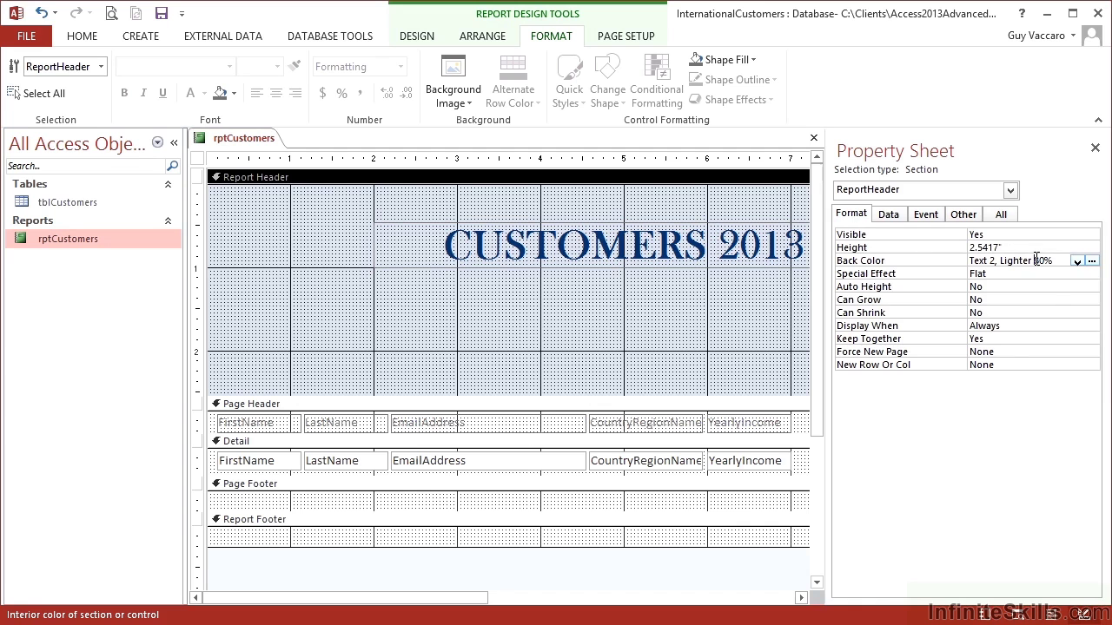
click(1077, 261)
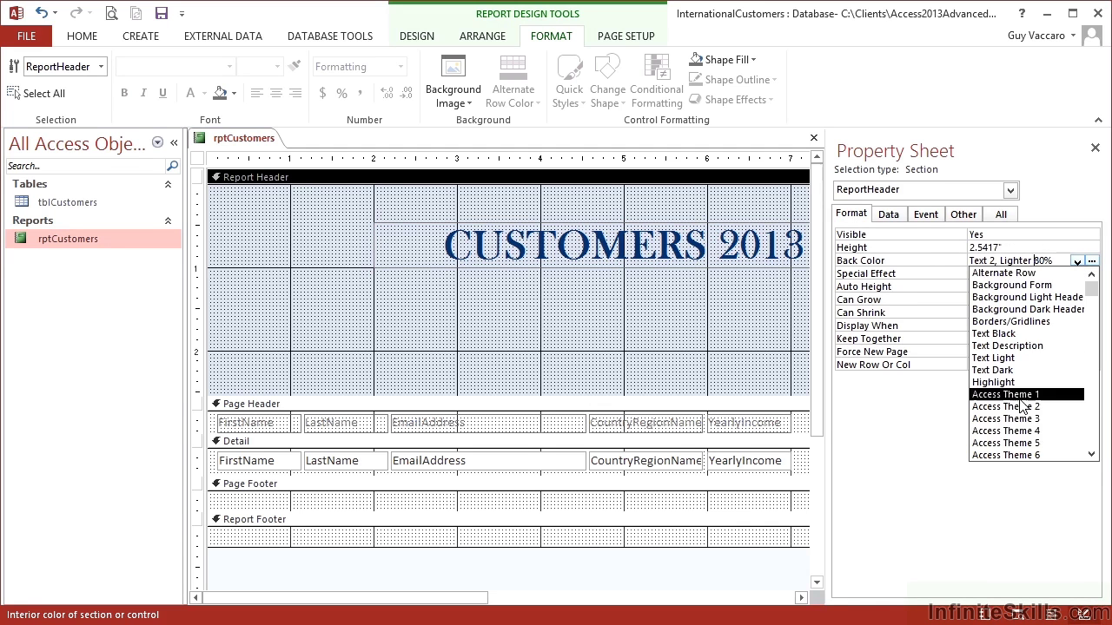
scroll(1021, 393, down, 3)
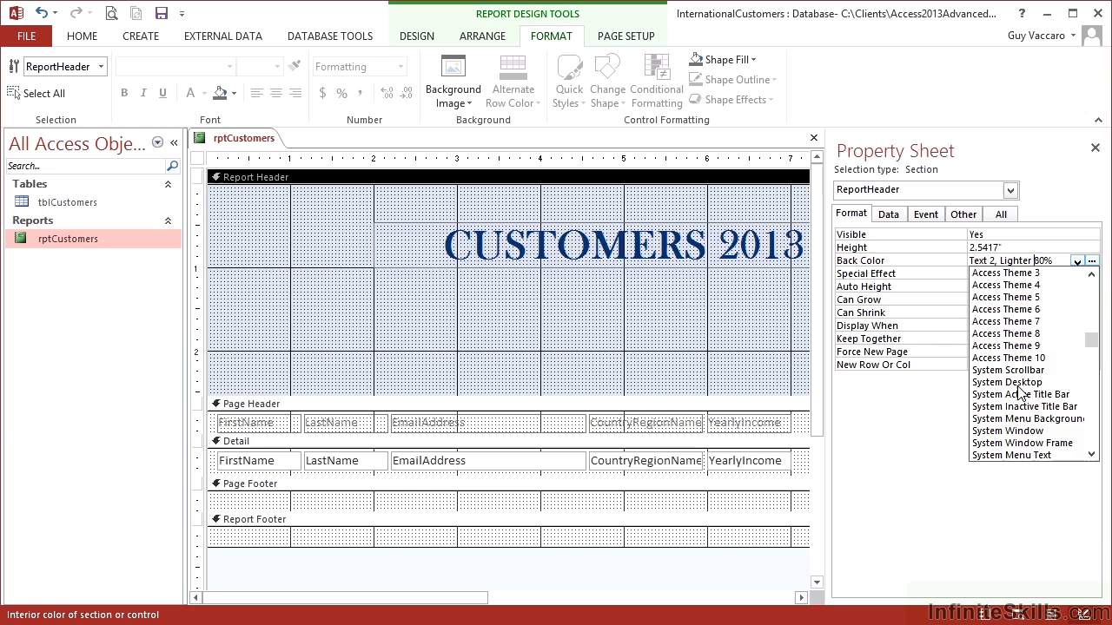
scroll(1020, 392, up, 1)
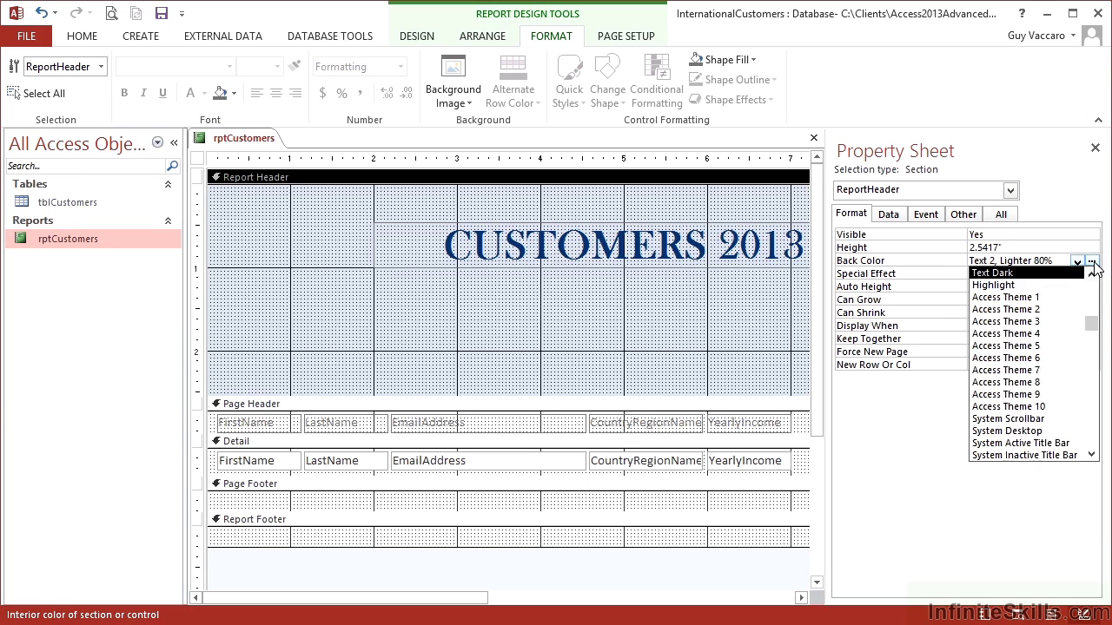
click(1091, 262)
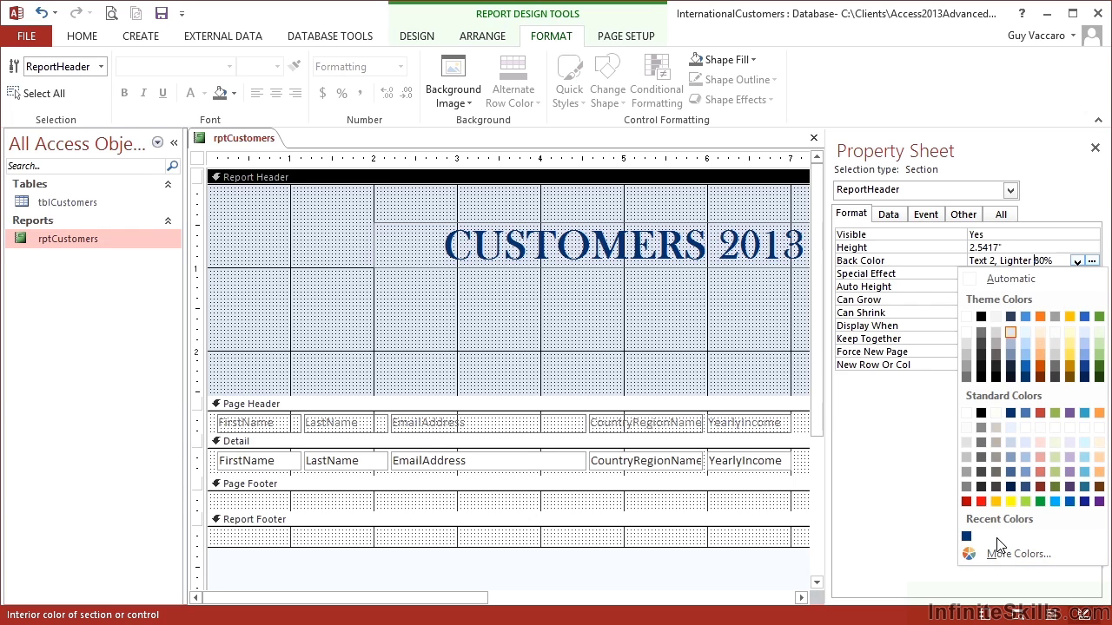
click(970, 345)
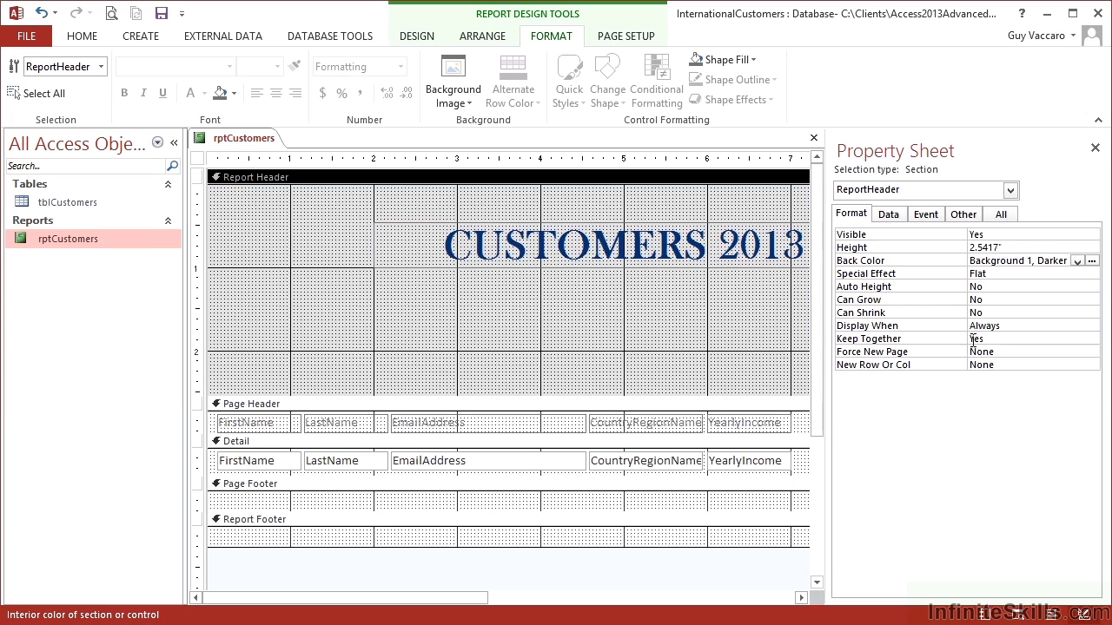
Check the report in Print Preview, zooming out to whole pages, viewing the following pages and returning to page 1.
click(82, 33)
click(24, 94)
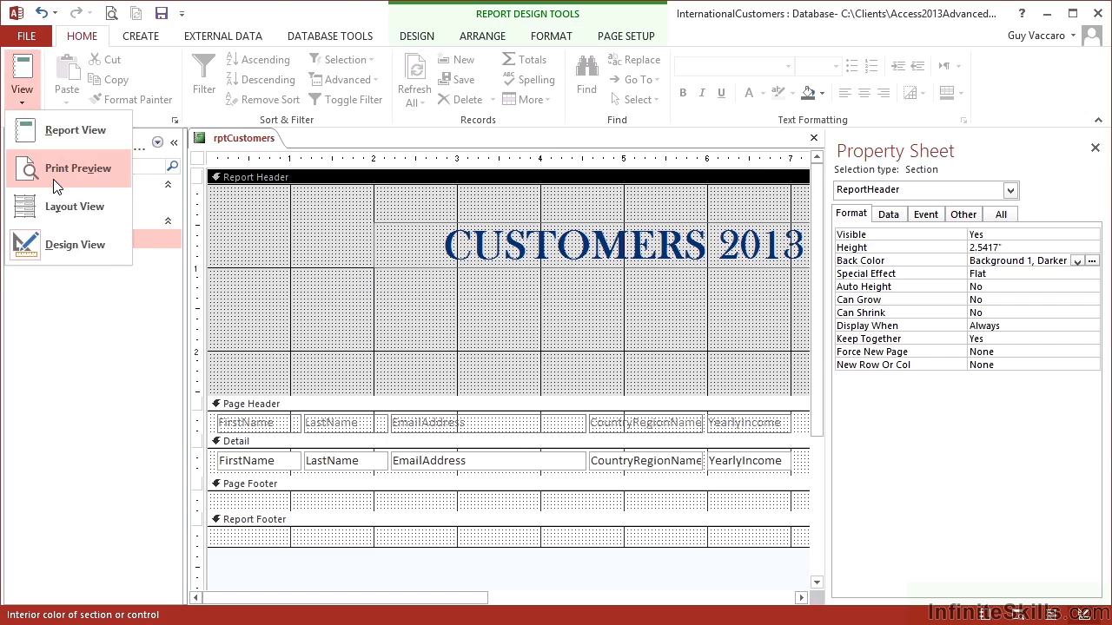
click(77, 168)
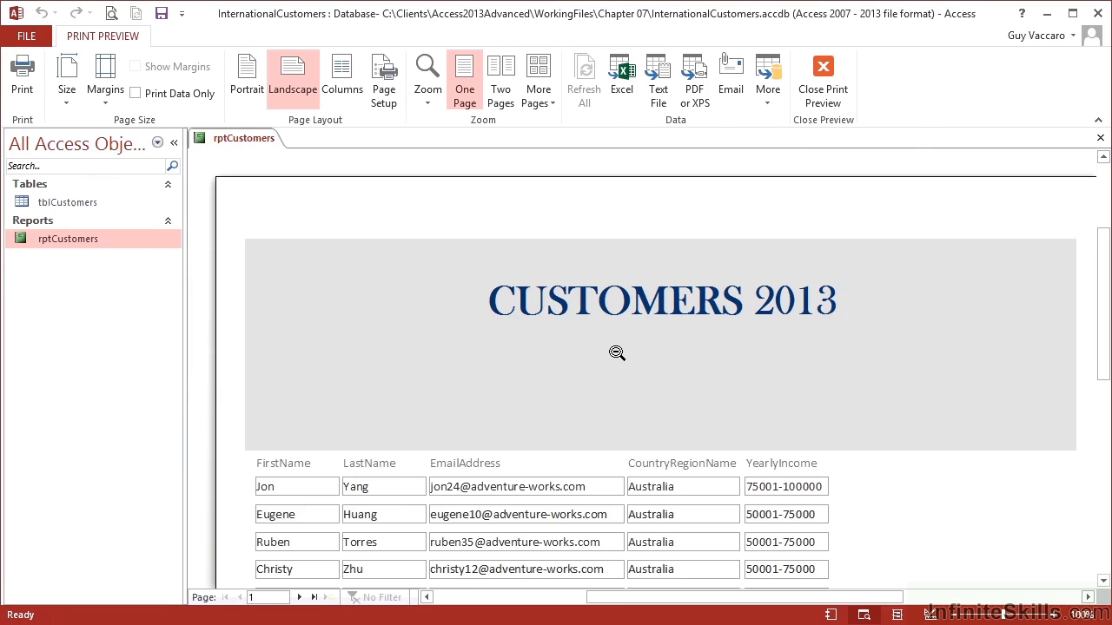
click(617, 352)
click(300, 596)
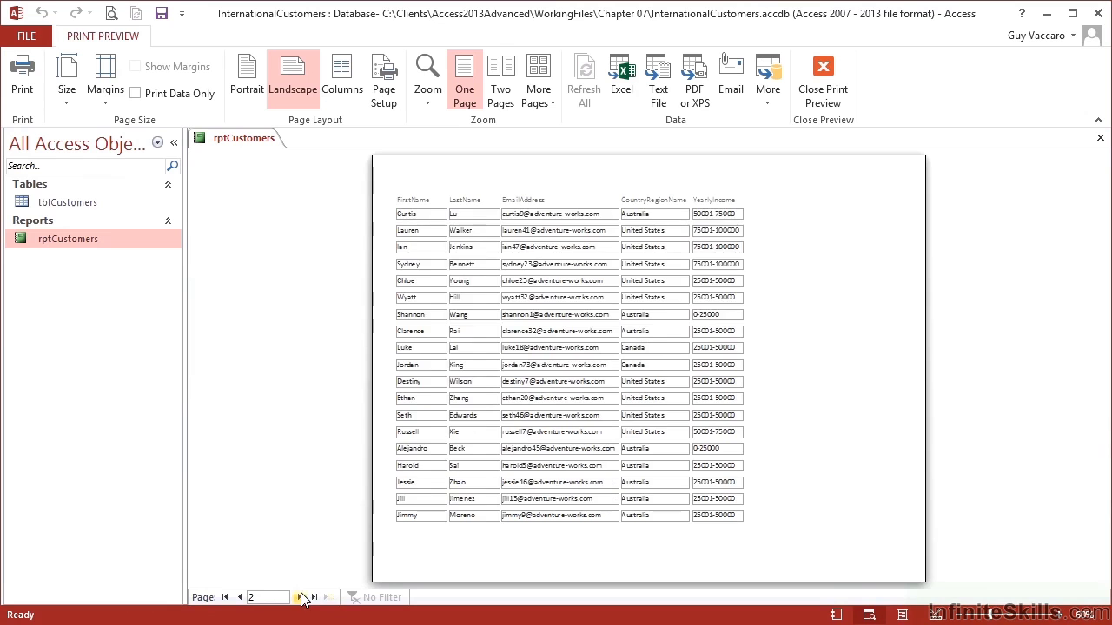
click(300, 597)
click(300, 597)
click(225, 596)
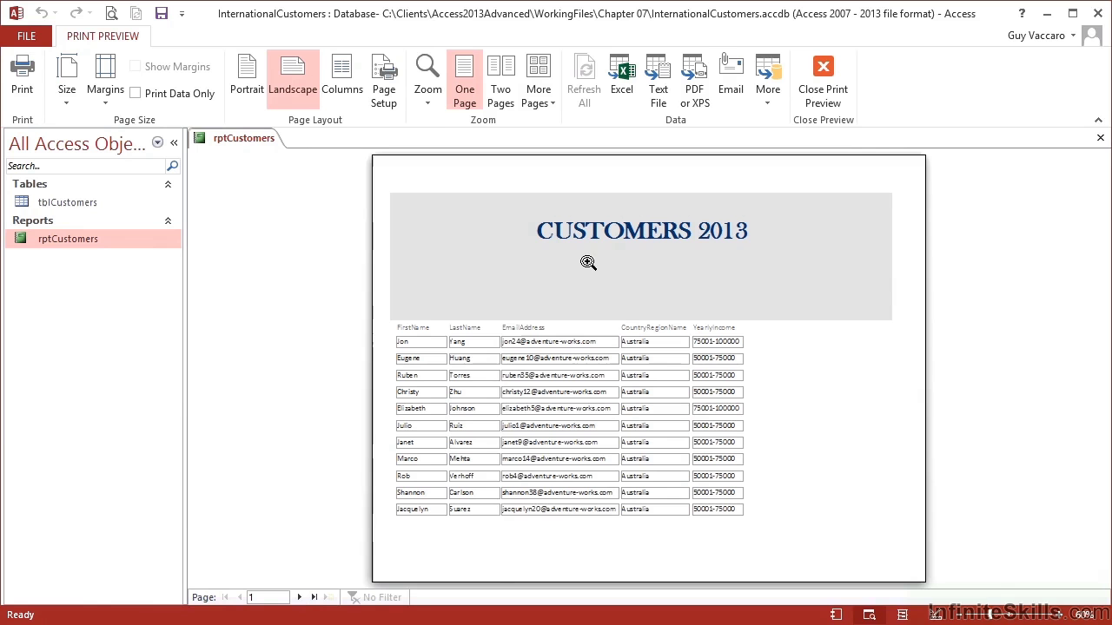
Return the report to Design view and enlarge the Page Header section to about 1 inch tall.
right_click(467, 309)
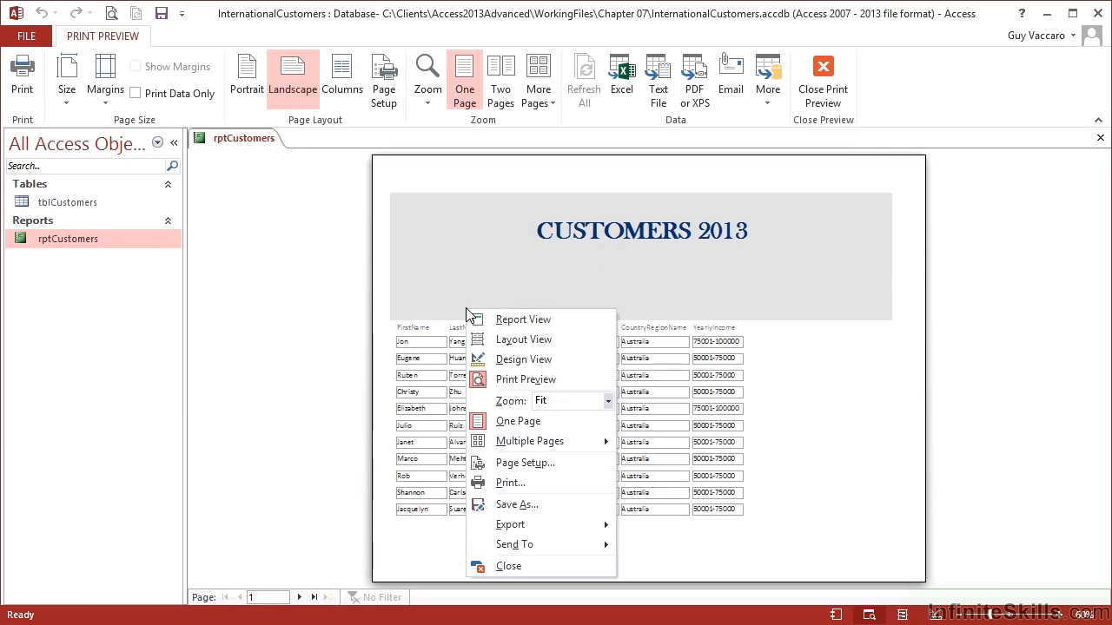
click(536, 360)
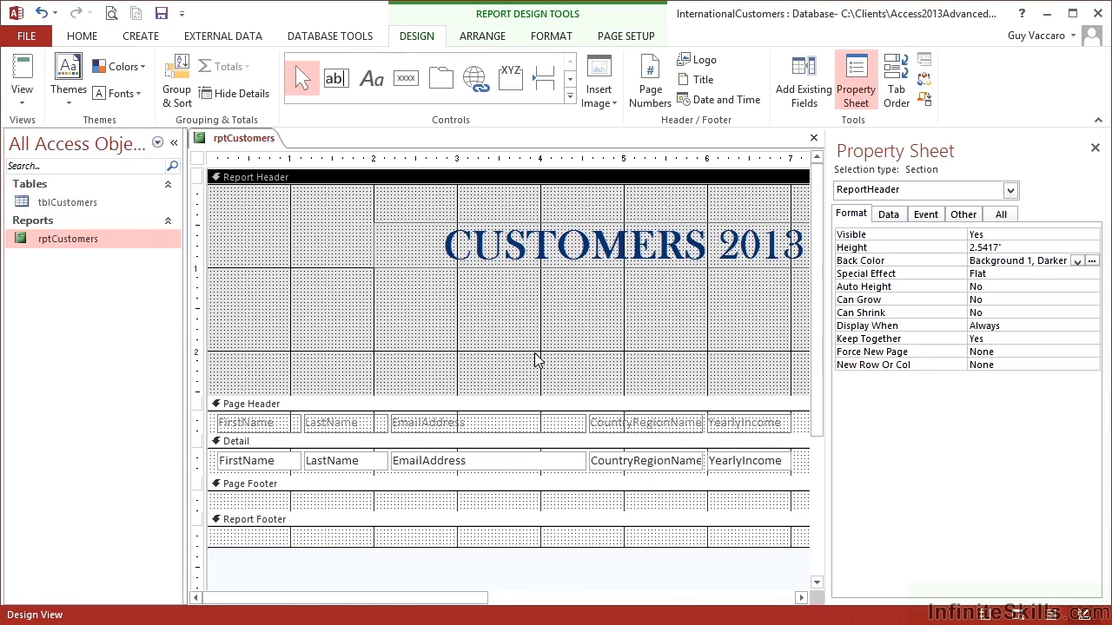
scroll(536, 359, down, 2)
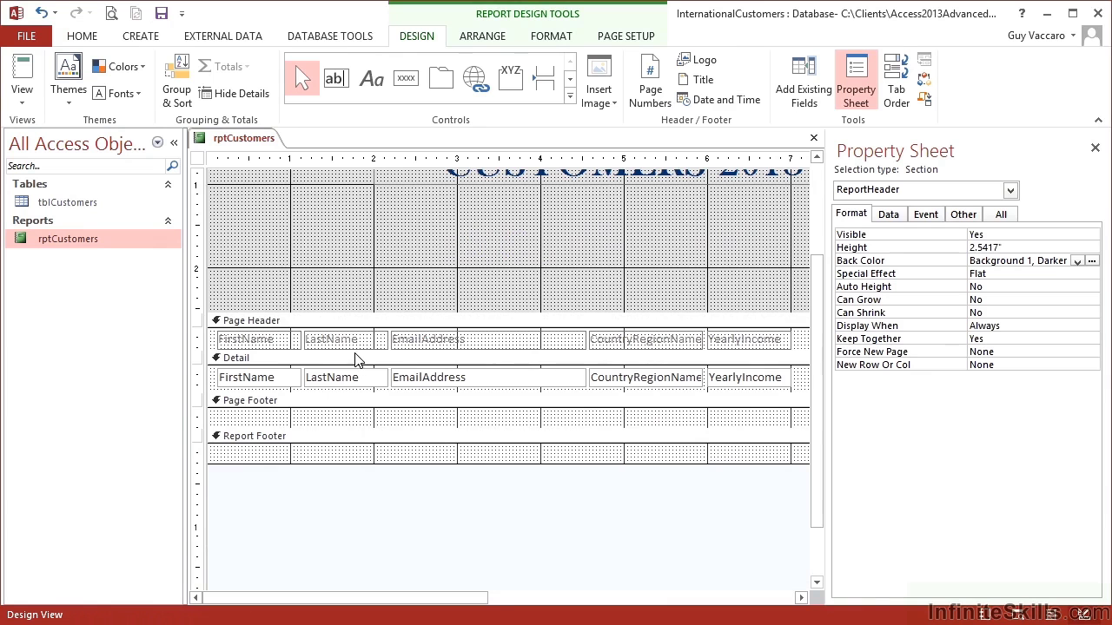
drag(355, 350, 360, 407)
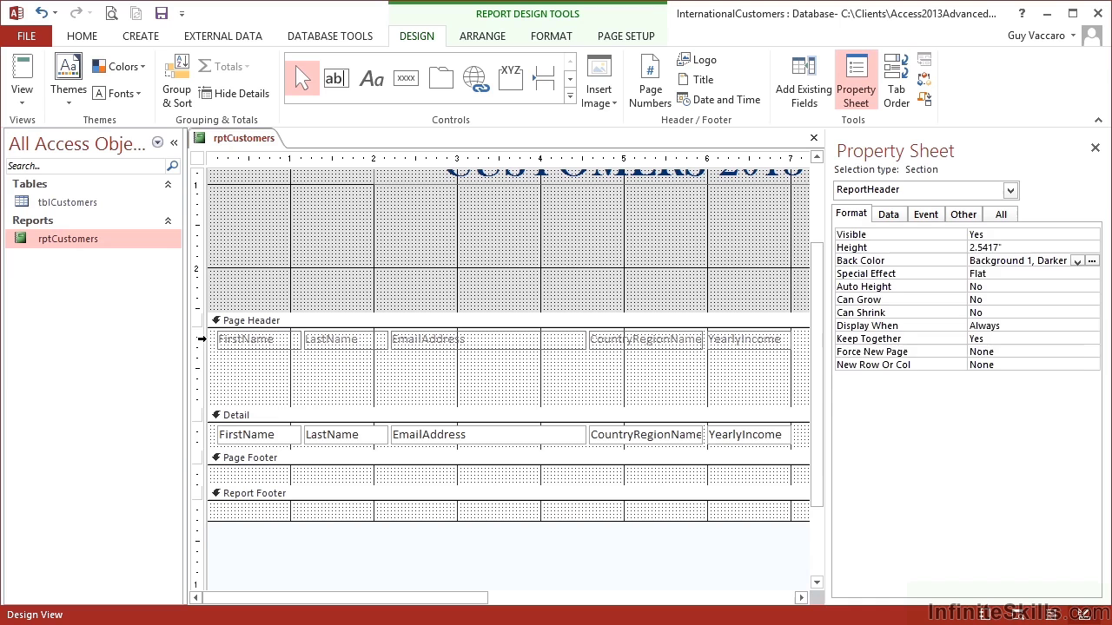
Hide the property sheet and move all five column heading labels together down to the lower edge of the Page Header section.
click(201, 339)
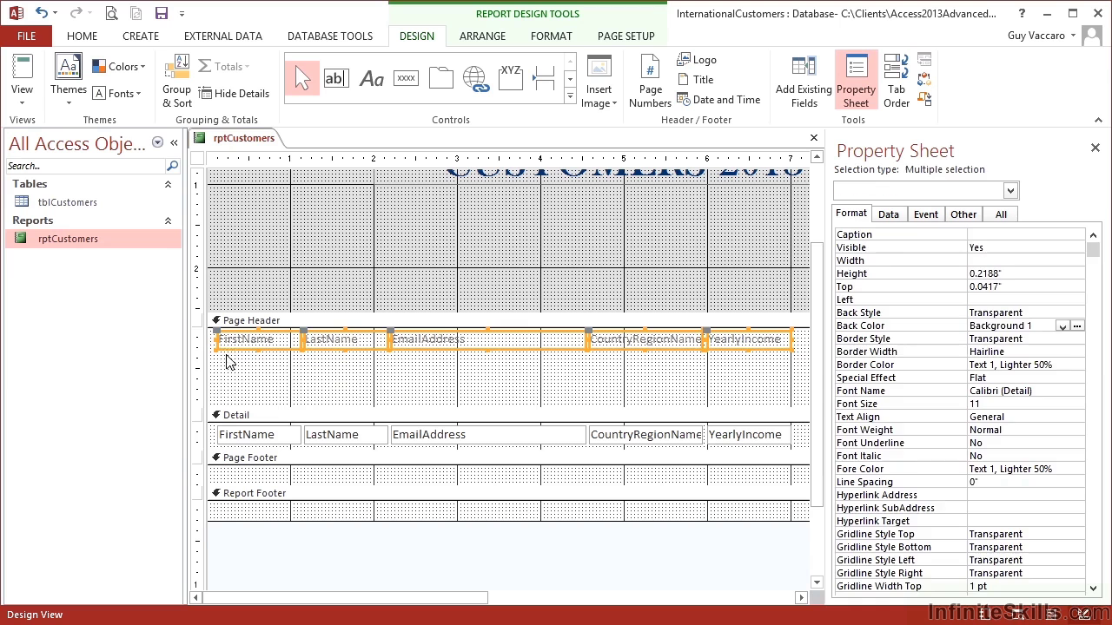
click(1094, 148)
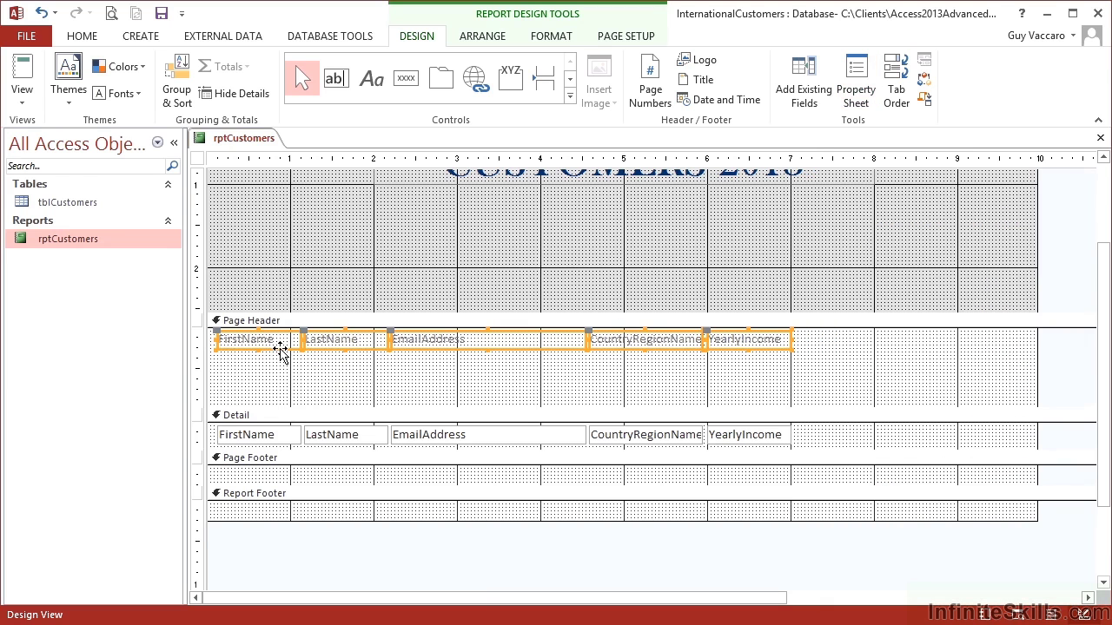
drag(279, 349, 280, 402)
click(346, 356)
Move the CUSTOMERS 2013 label into the Page Header above the column headings and shrink the Report Header to about 0.2 inch tall.
scroll(348, 358, up, 2)
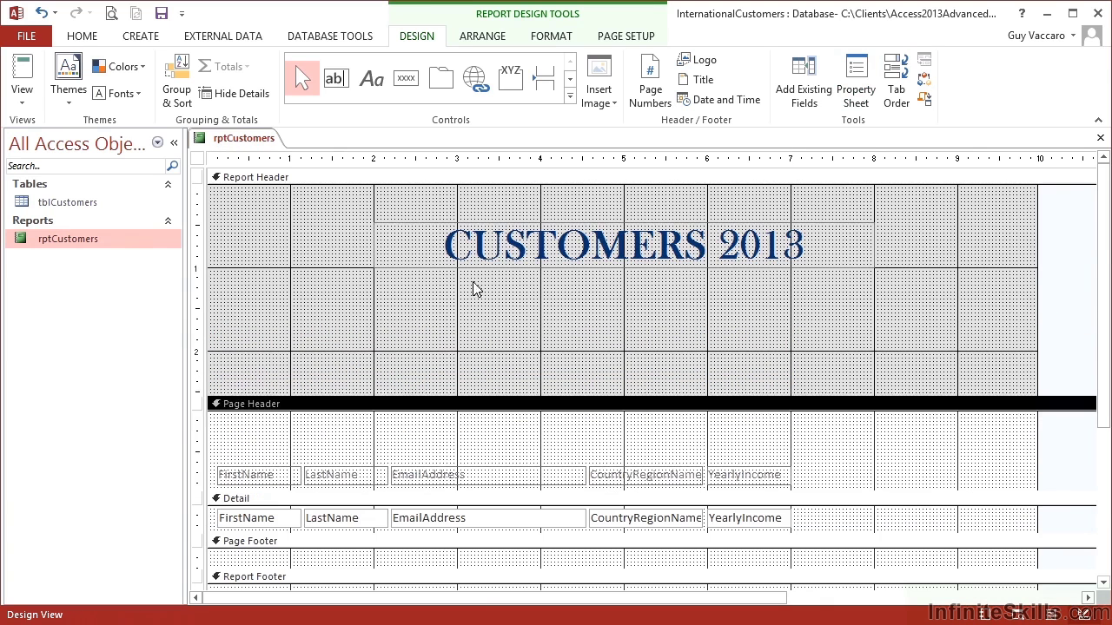
click(511, 273)
drag(504, 273, 417, 465)
drag(420, 403, 445, 201)
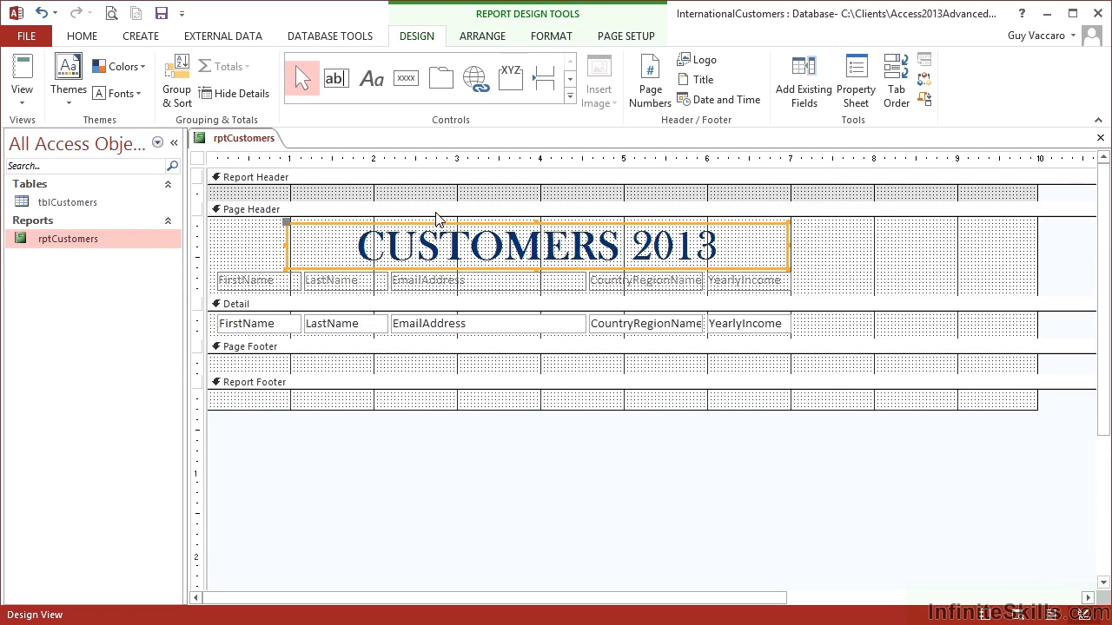
Check the report in Print Preview, paging forward to page 6 and back to page 1 to compare the headers.
click(22, 91)
click(53, 168)
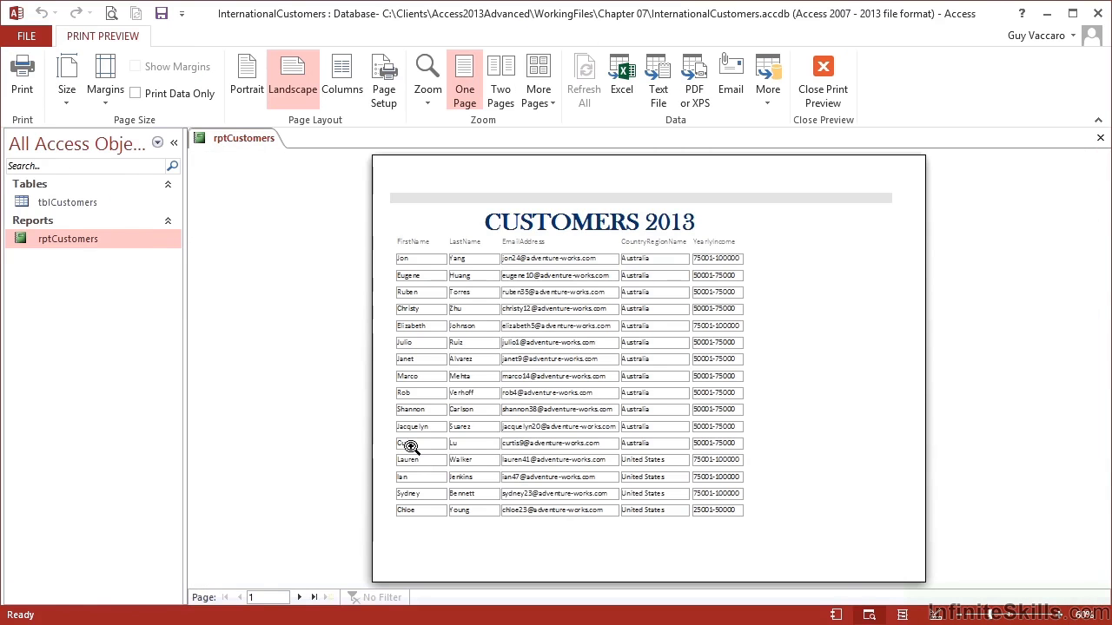
click(299, 598)
click(299, 598)
click(299, 597)
click(299, 598)
click(299, 598)
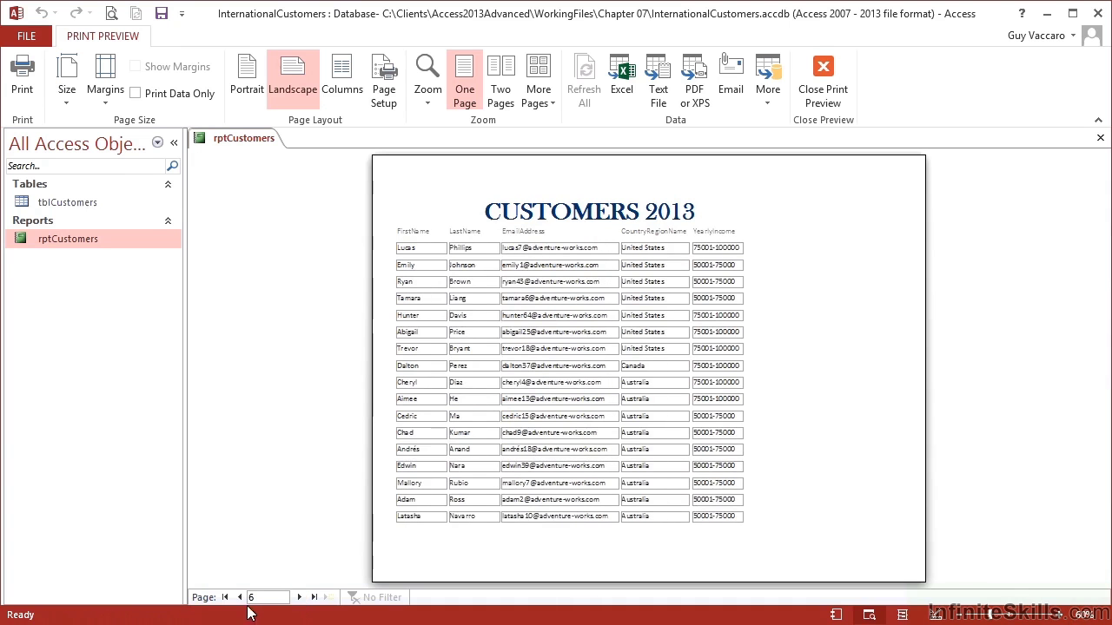
click(240, 598)
click(240, 598)
click(240, 597)
click(240, 598)
click(239, 598)
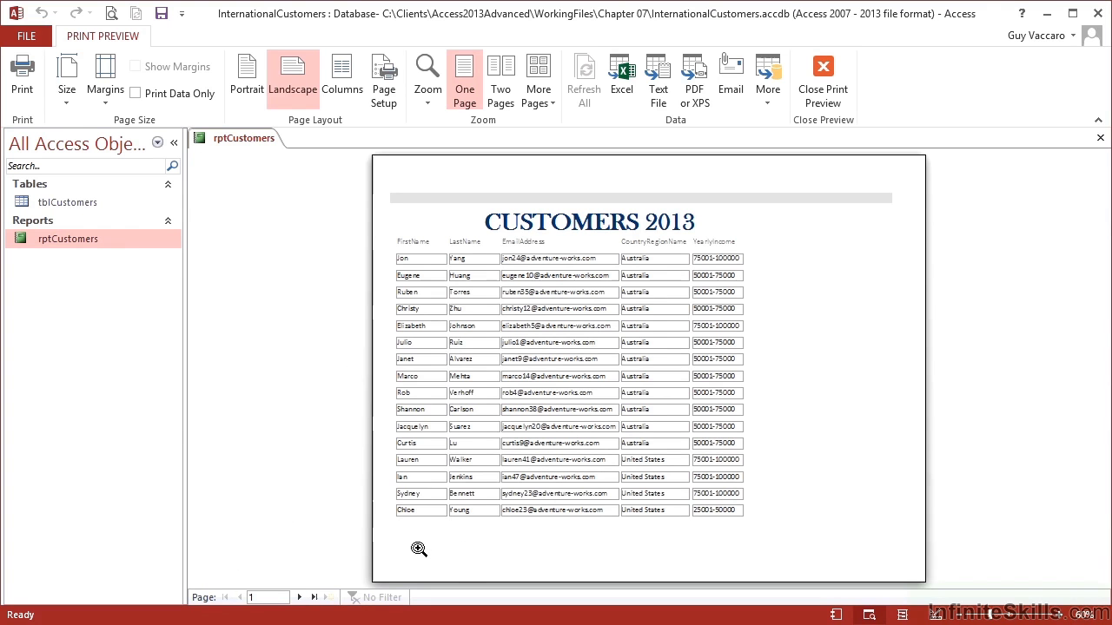
Return the report to Design view and shift the CUSTOMERS 2013 label sideways so it spans the 2- to 8-inch ruler marks.
right_click(319, 302)
click(374, 352)
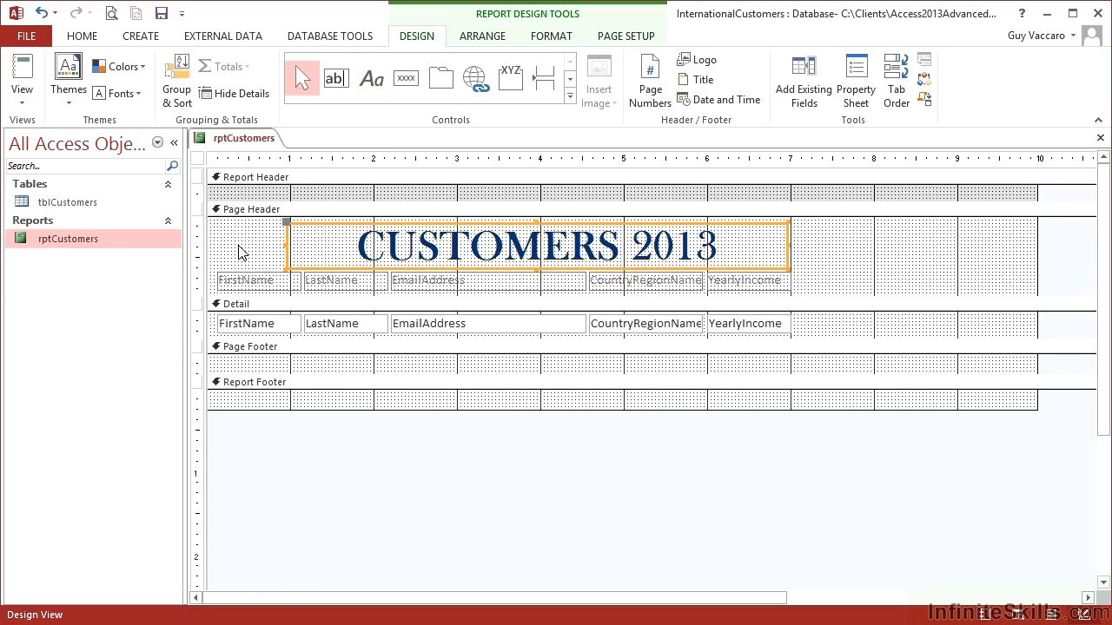
drag(495, 224, 582, 224)
click(278, 238)
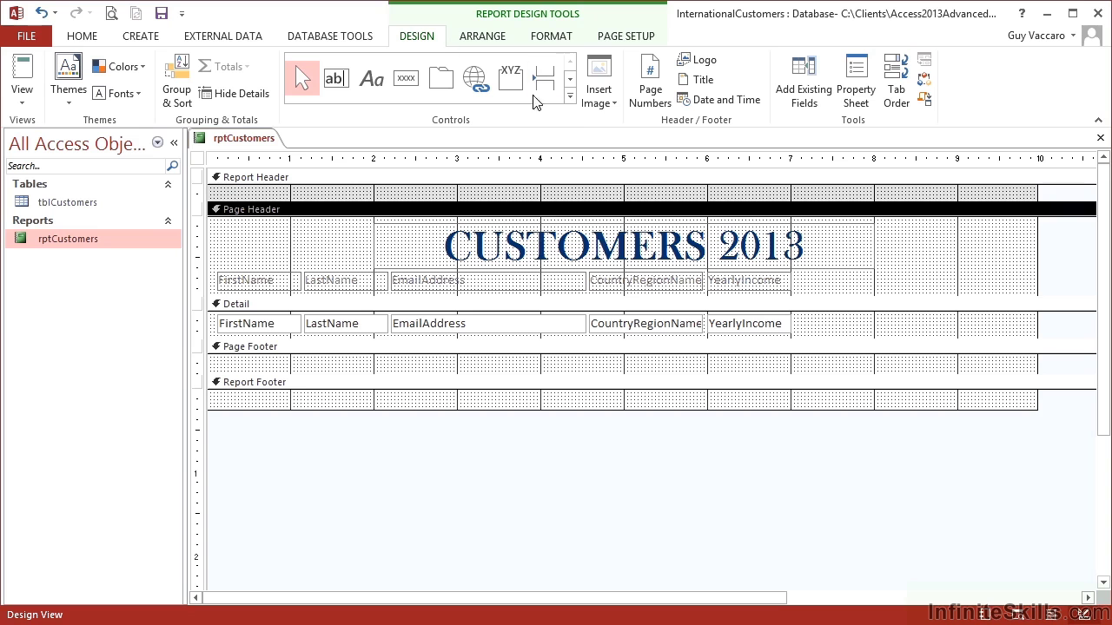
Insert the image infiniteskillsLogo.jpg from the Chapter 07 folder at the upper-left corner of the Page Header section.
click(614, 106)
click(624, 123)
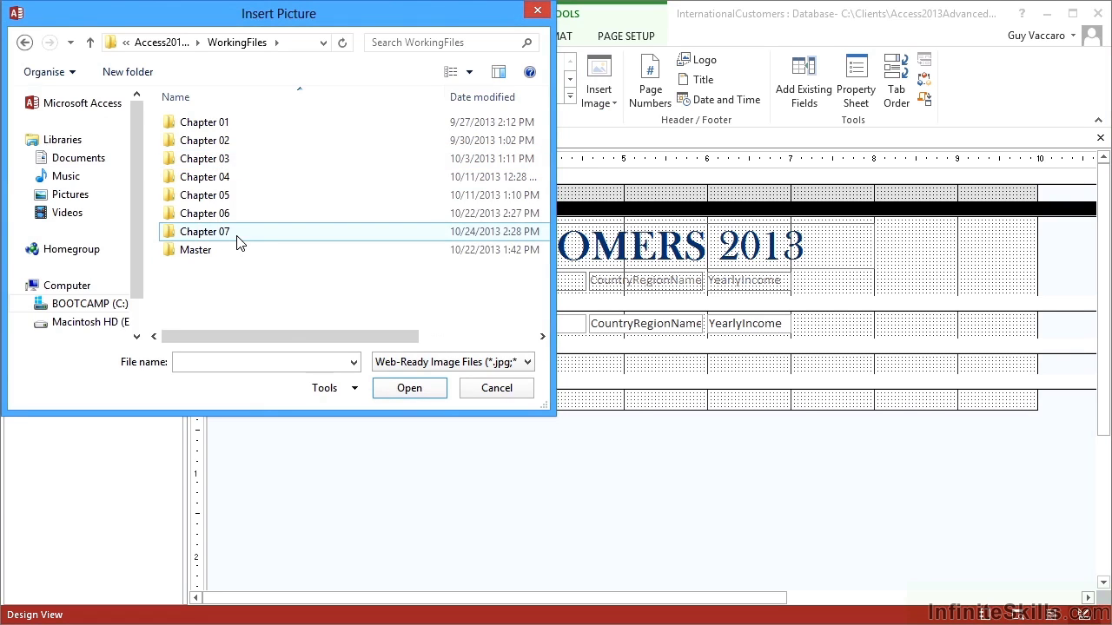
double_click(205, 232)
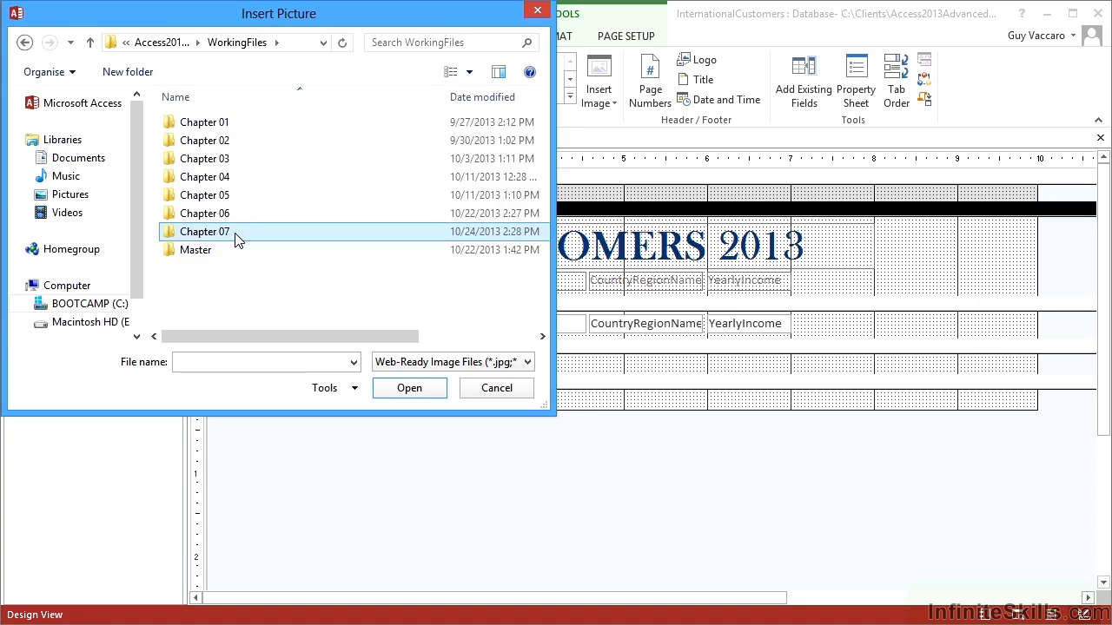
click(233, 173)
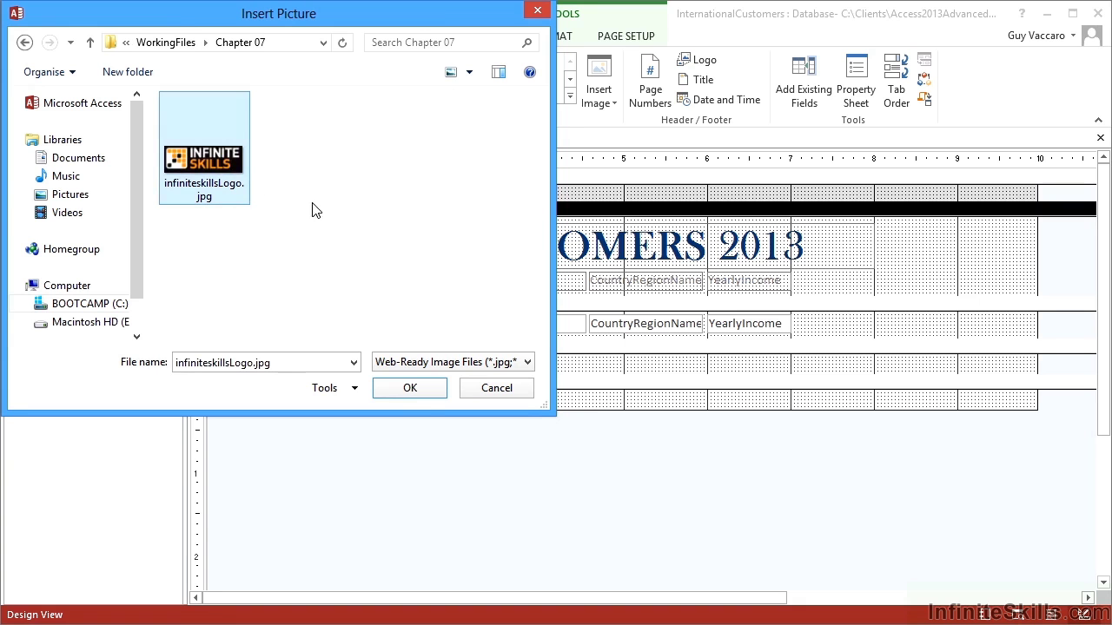
click(421, 391)
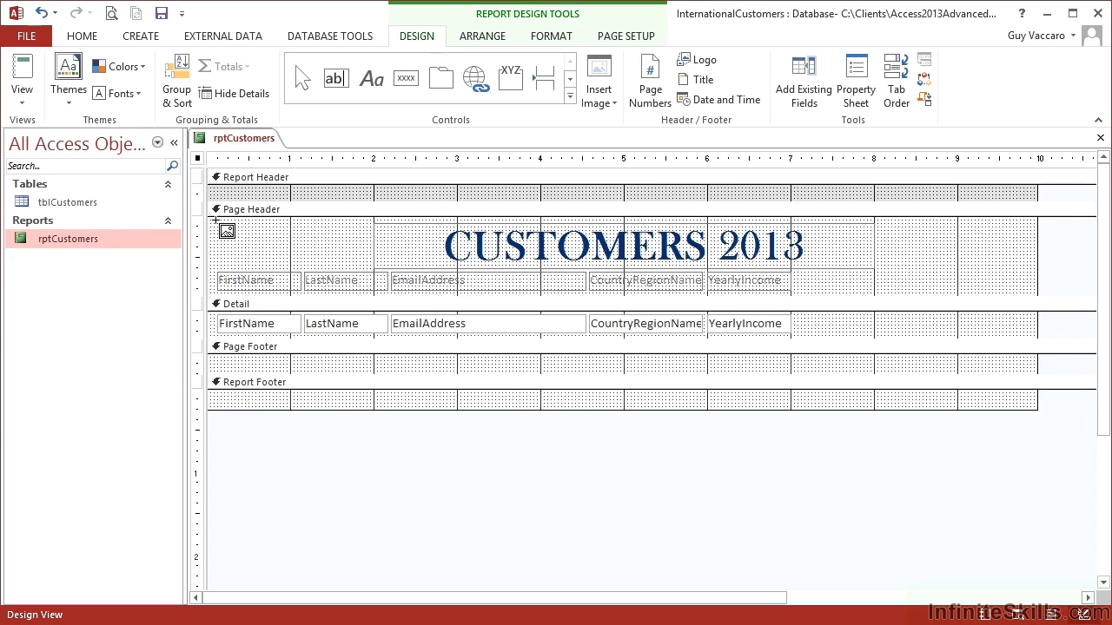
click(215, 219)
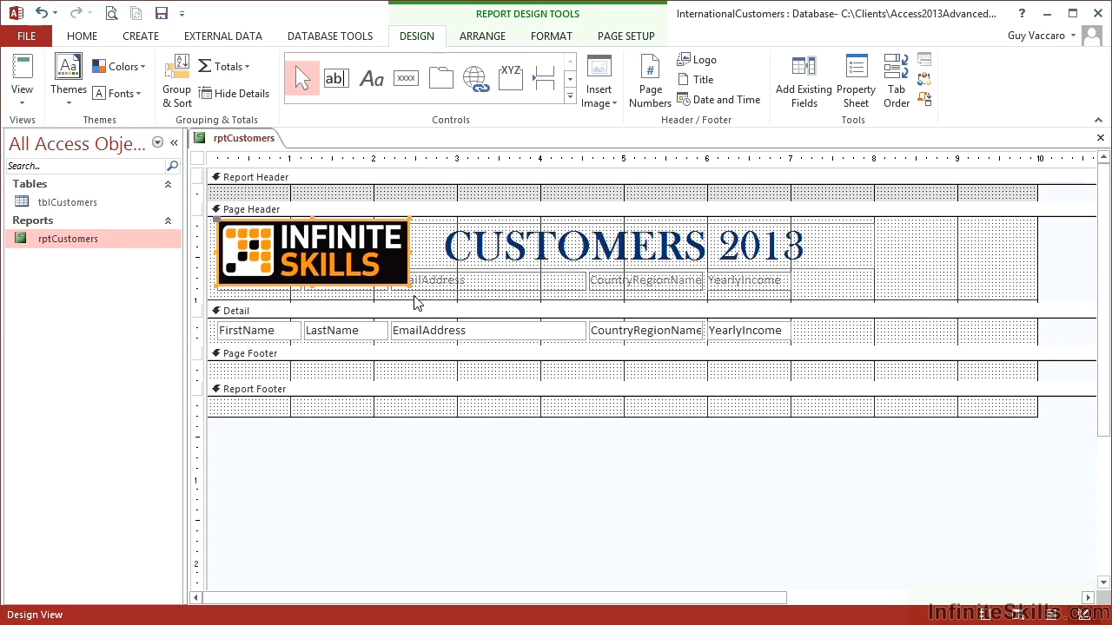
Shrink the logo image to about 1.8 by 0.6 inches so it fits above the column heading labels.
drag(408, 285, 364, 266)
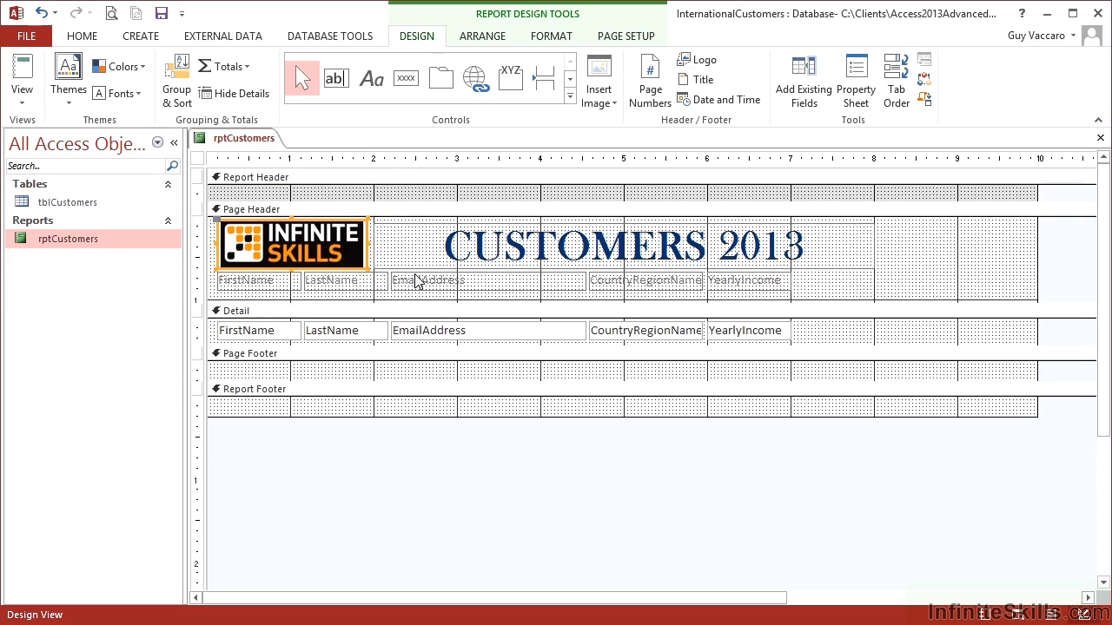
click(392, 251)
click(372, 257)
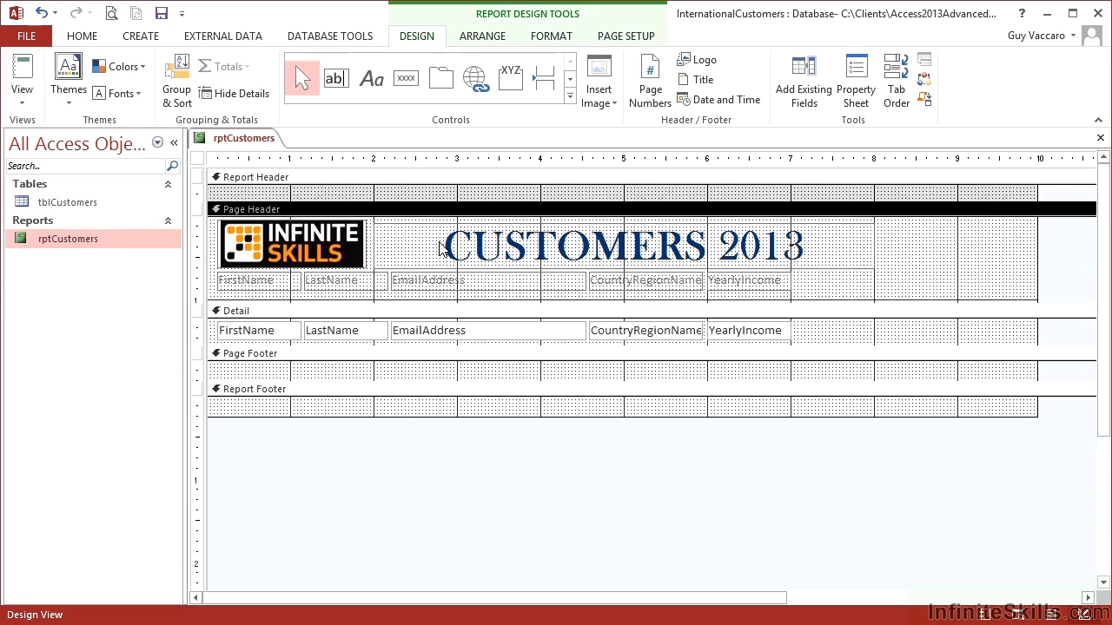
Preview the report for printing and page forward and back to examine the logo and title on each page.
click(30, 106)
click(50, 170)
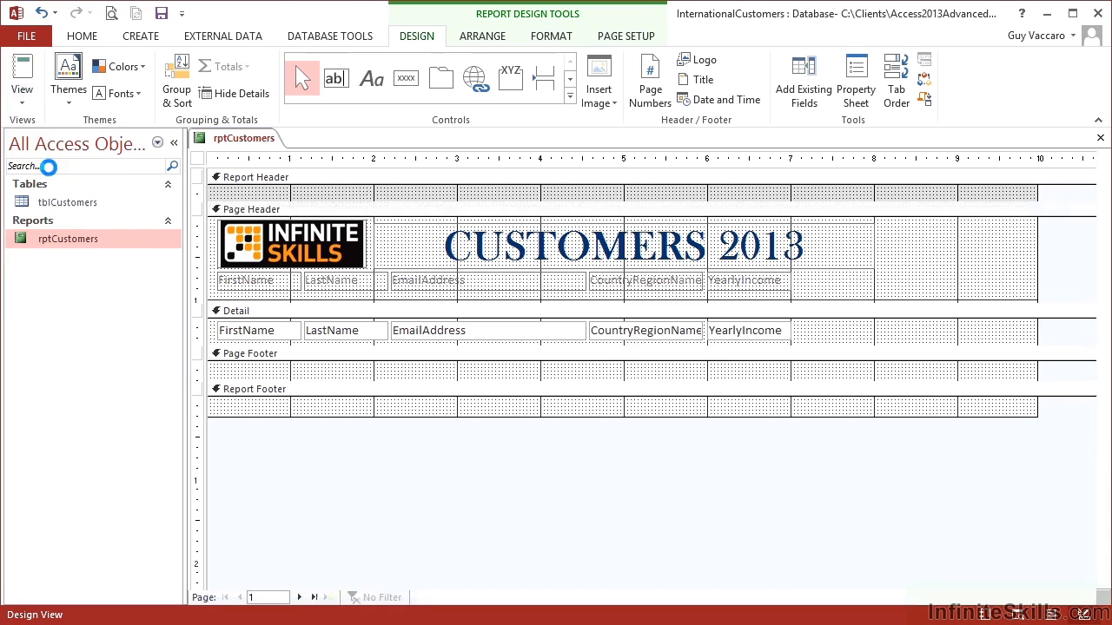
click(299, 598)
click(299, 597)
click(299, 597)
click(301, 598)
click(302, 599)
click(240, 597)
click(239, 597)
click(240, 597)
click(239, 597)
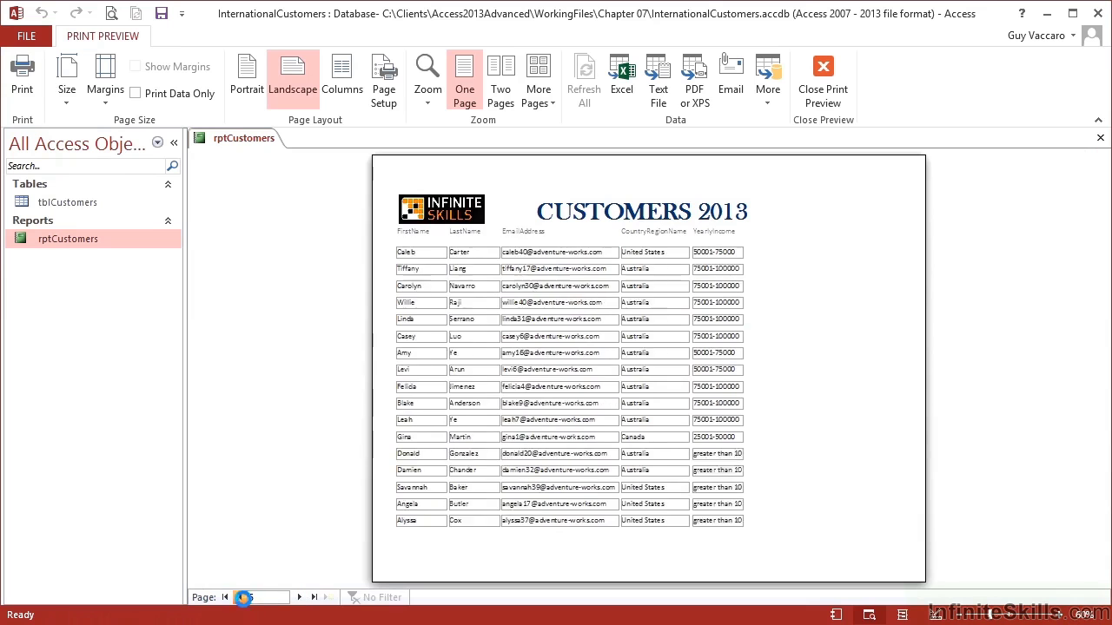